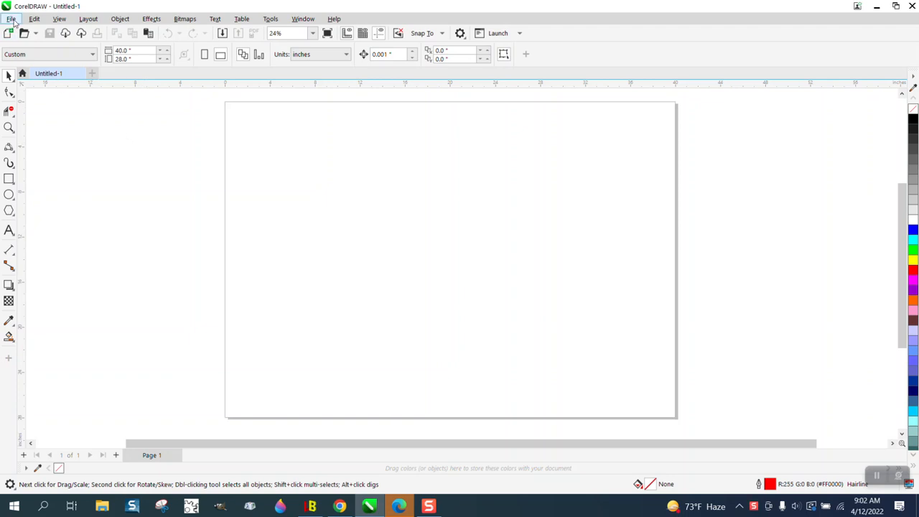
# - Import squiggles allPLUS NEW ONESX5new.cdr from the Pictures folder and place it near the blank page's upper-left corner
pyautogui.click(12, 19)
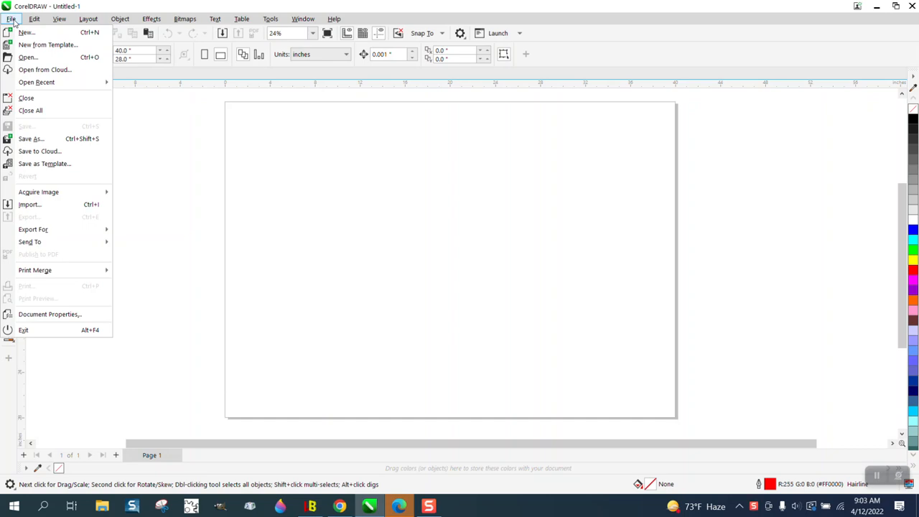
pyautogui.click(34, 205)
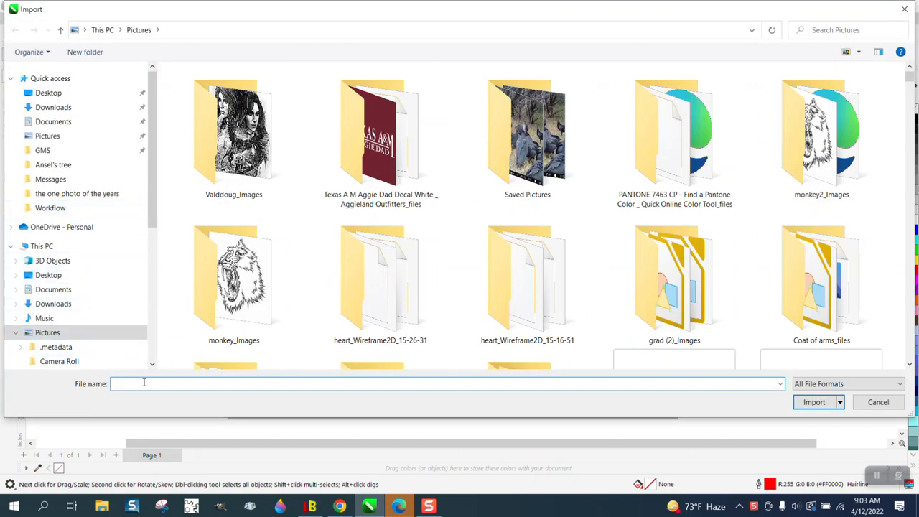
pyautogui.write('co')
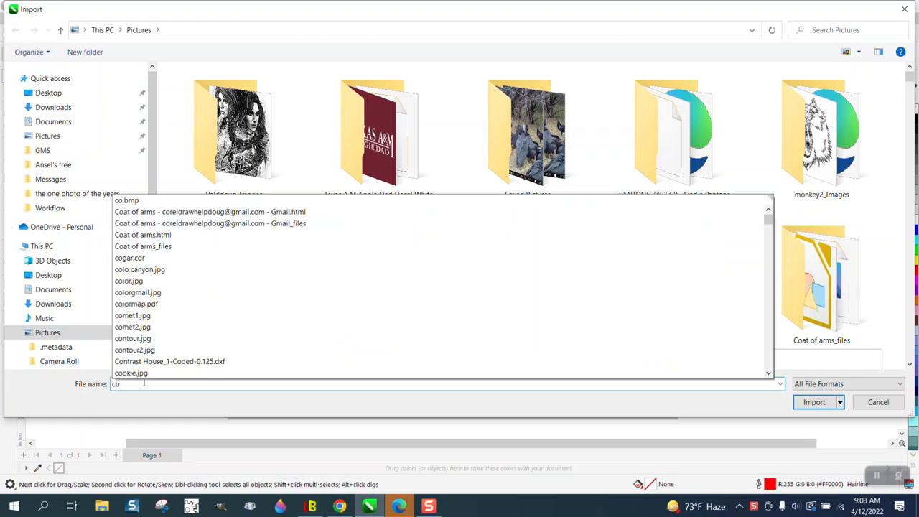
pyautogui.press('BackSpace')
pyautogui.press('BackSpace')
pyautogui.write('sq')
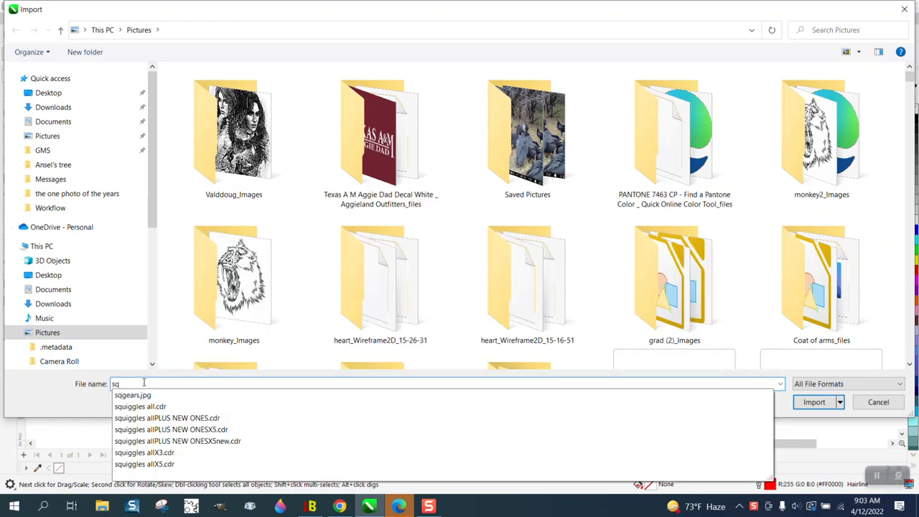
pyautogui.click(213, 441)
pyautogui.click(813, 402)
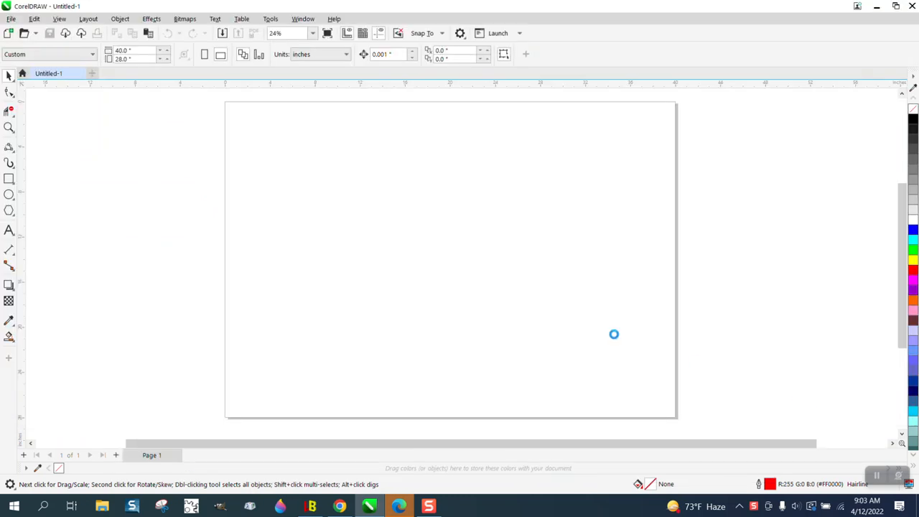
pyautogui.click(241, 117)
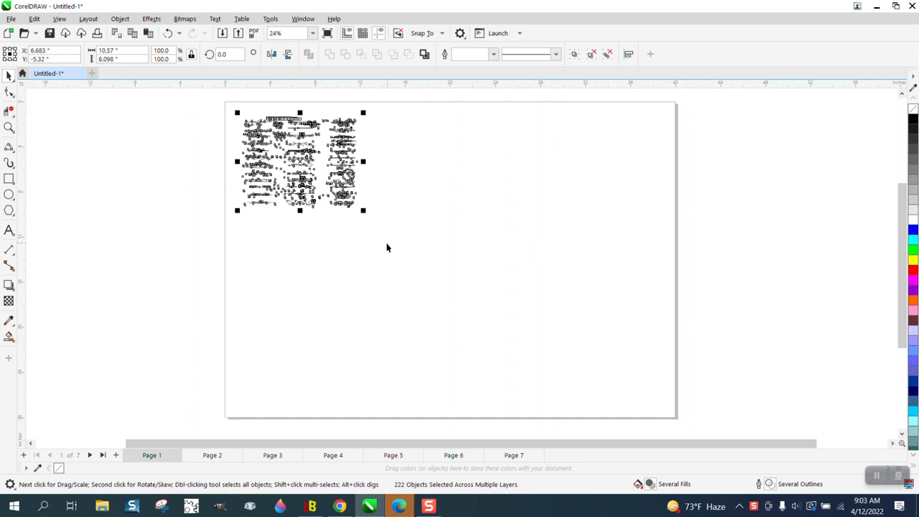
# - View page 4 of the imported ornaments and close the untitled drawing without saving
pyautogui.click(316, 453)
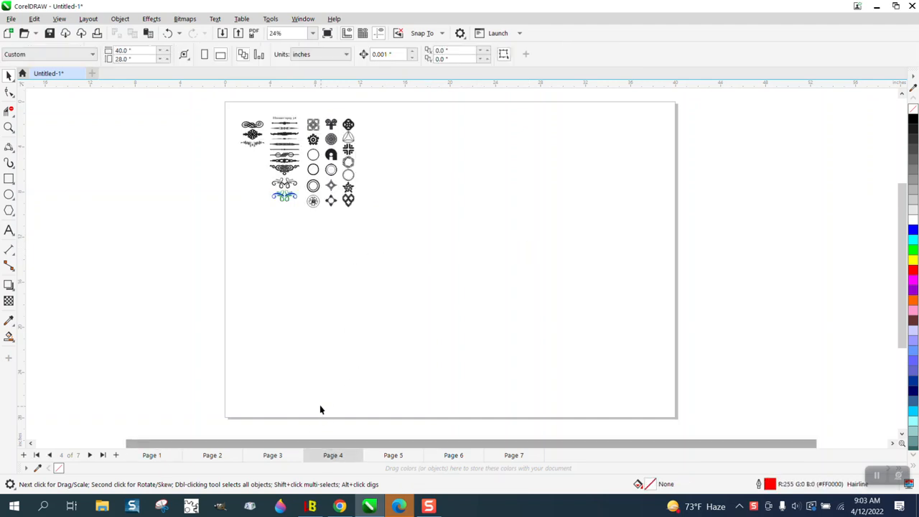
pyautogui.click(81, 73)
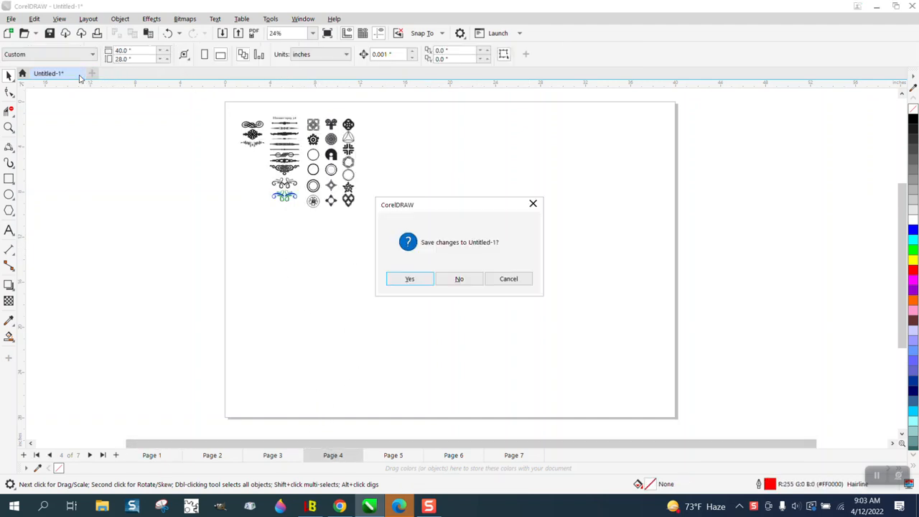
pyautogui.click(495, 279)
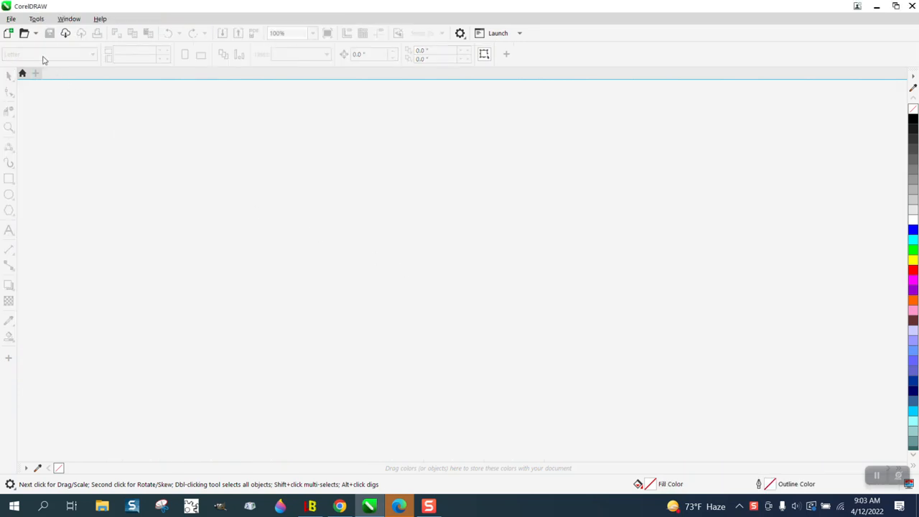
# - Open the drawing squiggles allPLUS NEW ONESX5new.cdr from the Pictures folder
pyautogui.click(13, 19)
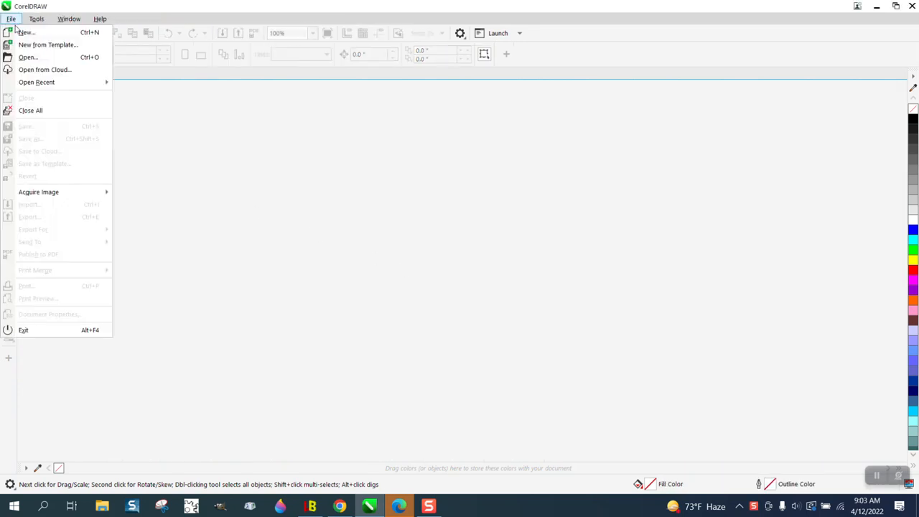
pyautogui.click(28, 58)
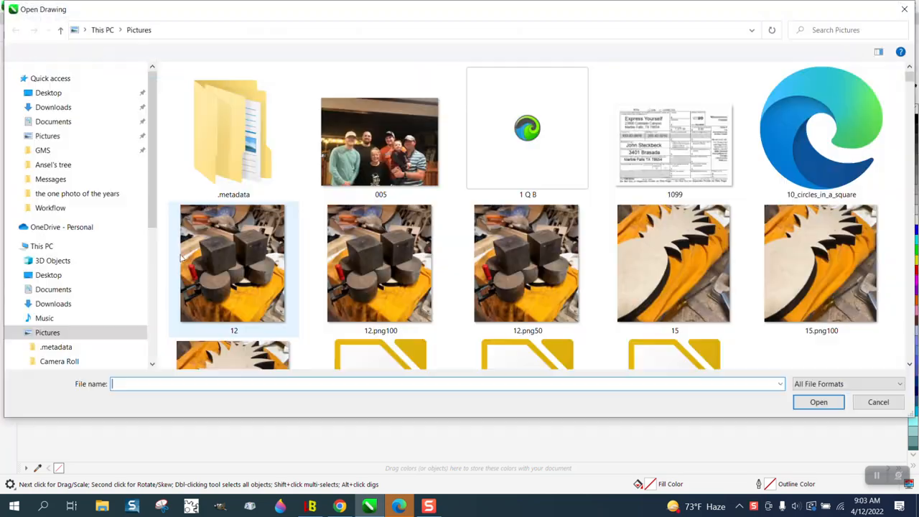
pyautogui.write('sq')
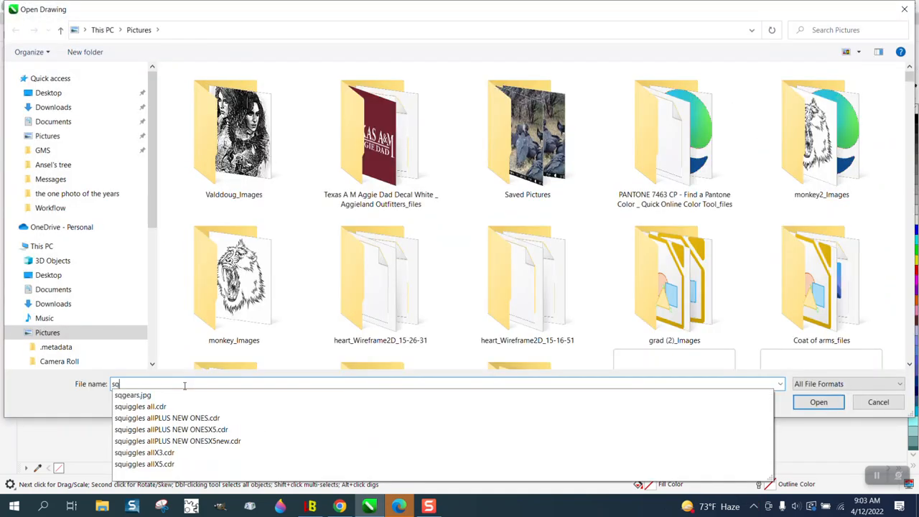
pyautogui.click(239, 442)
pyautogui.click(817, 402)
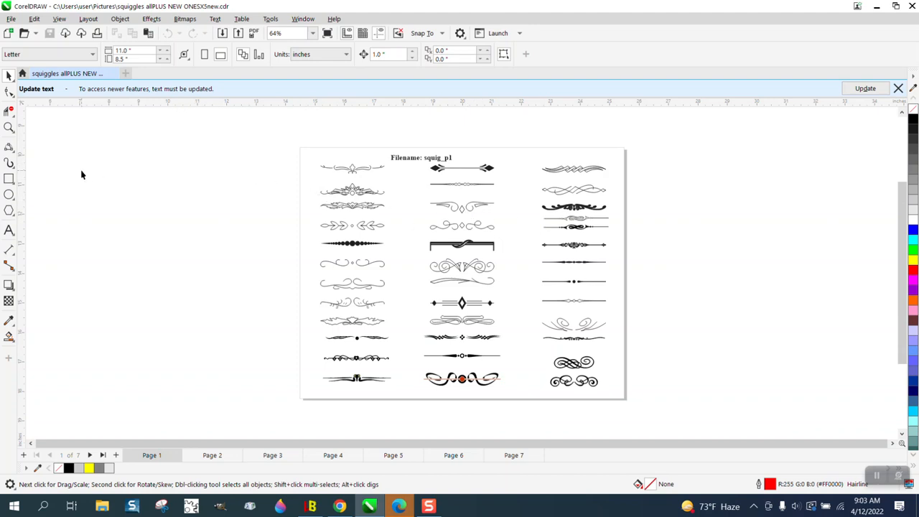
# - Select different ornaments on page 1, including a single curve inside a group, to check how they are grouped
pyautogui.click(9, 129)
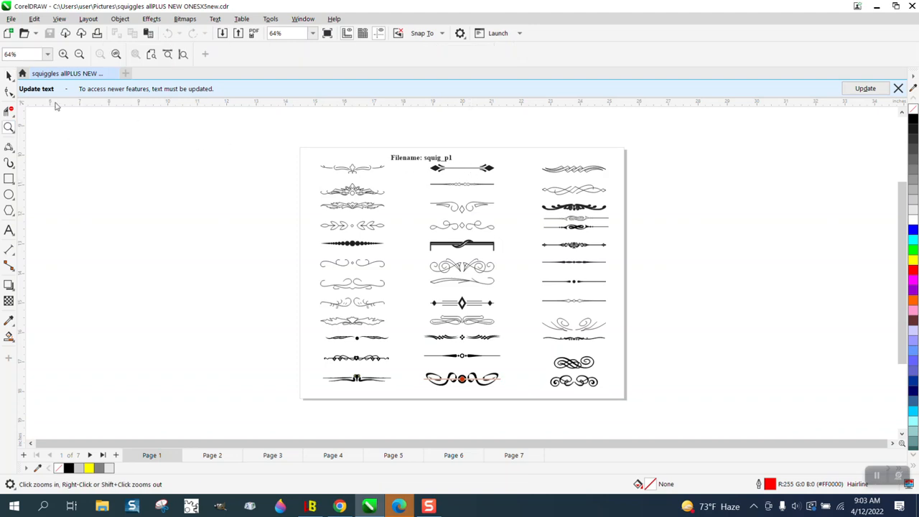
pyautogui.click(8, 76)
pyautogui.click(570, 214)
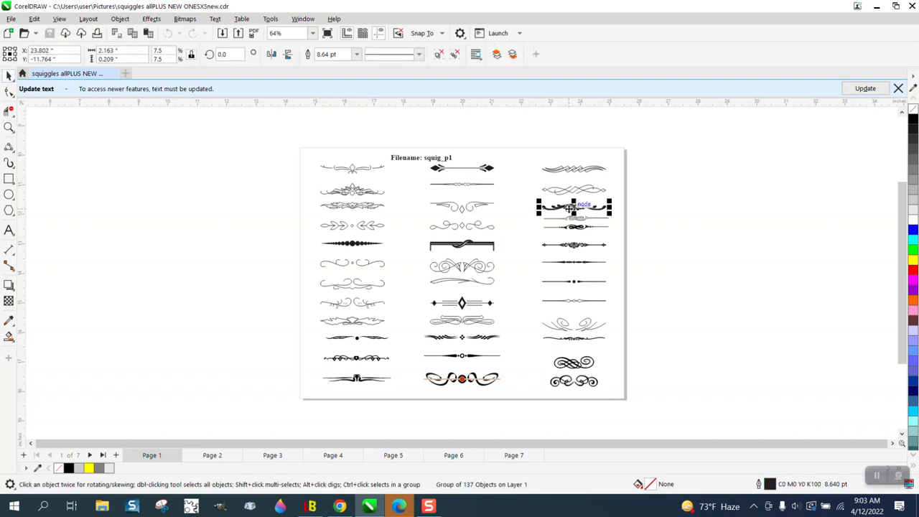
pyautogui.click(457, 213)
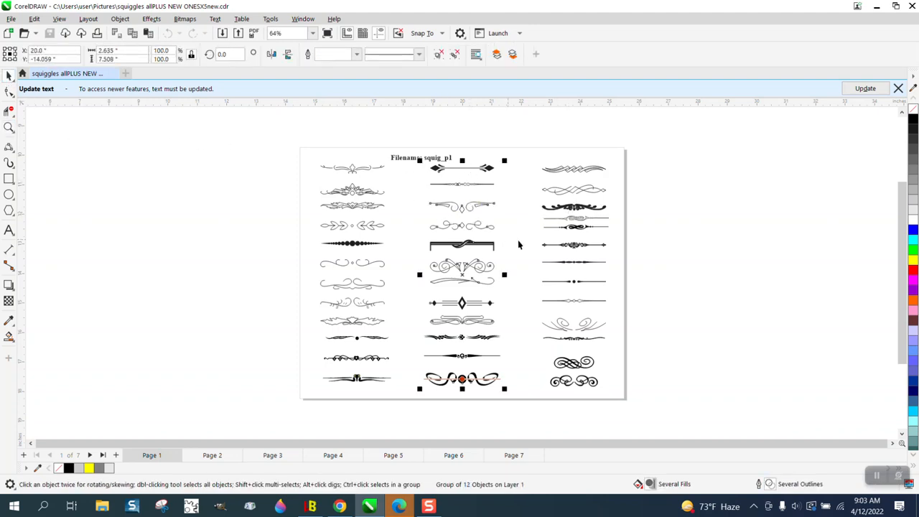
pyautogui.keyDown('ctrl'); pyautogui.click(575, 231); pyautogui.keyUp('ctrl')
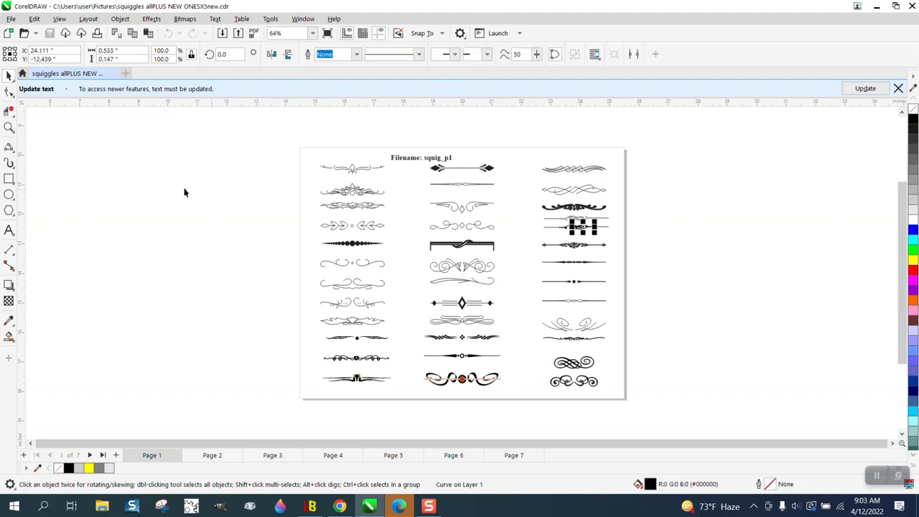
# - Ungroup all parts of the black interlaced-loop divider beneath its grey version in the third column of page 1
pyautogui.click(9, 127)
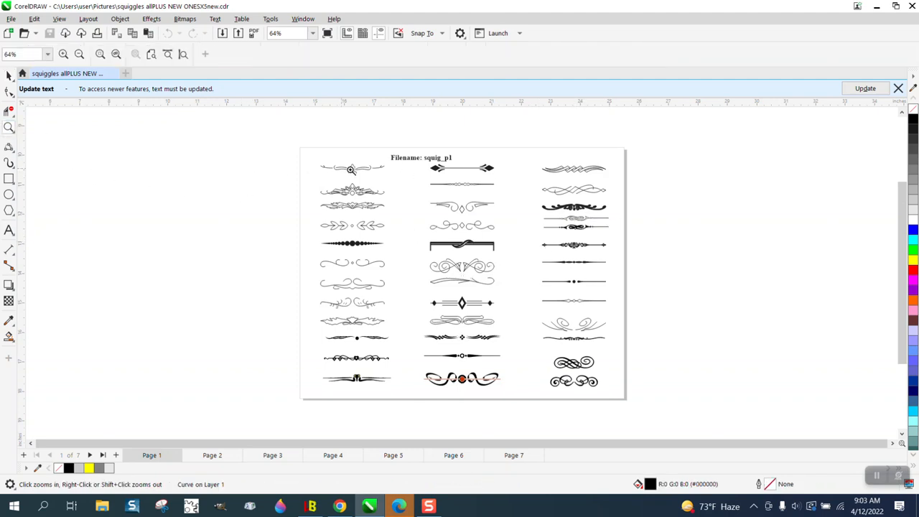
pyautogui.moveTo(526, 196); pyautogui.dragTo(661, 266)
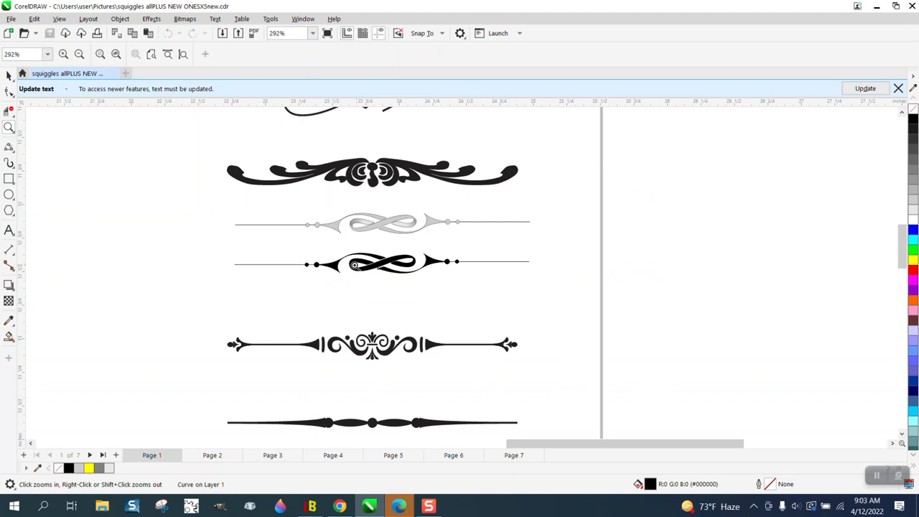
pyautogui.click(9, 75)
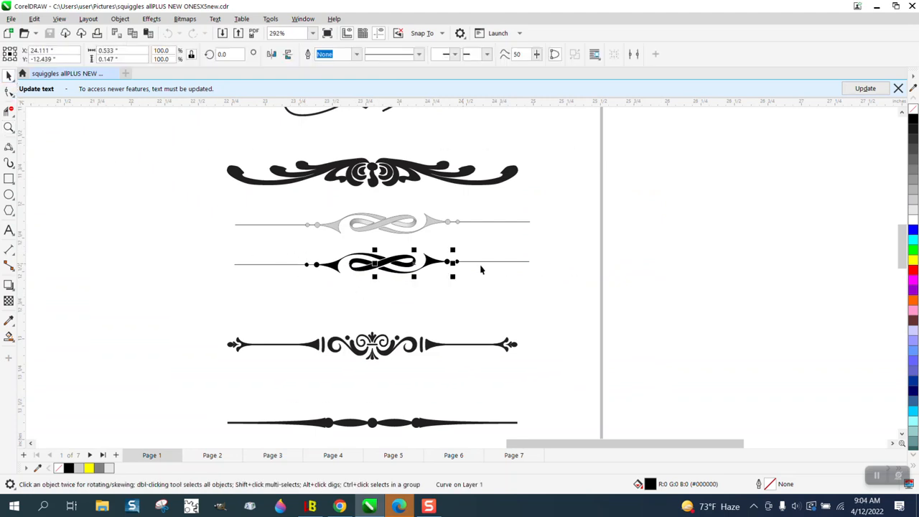
pyautogui.moveTo(626, 249); pyautogui.dragTo(206, 293)
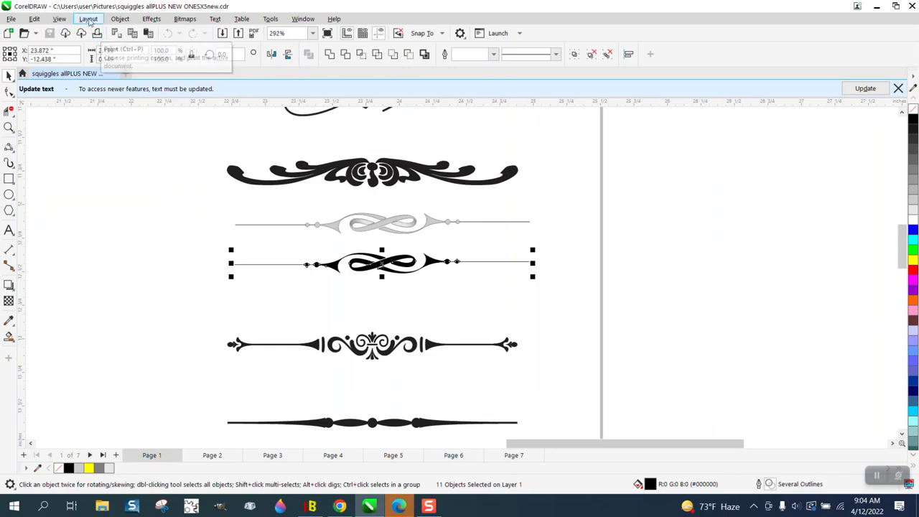
pyautogui.click(119, 19)
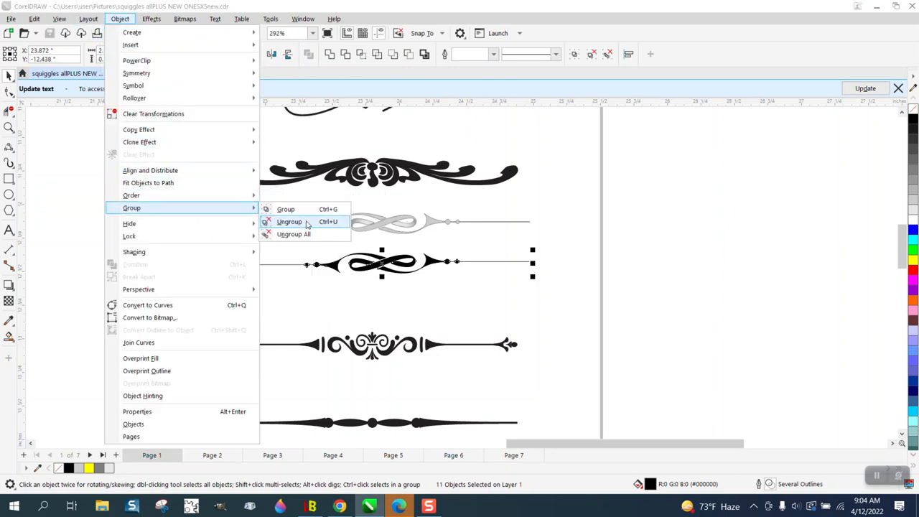
pyautogui.click(309, 223)
pyautogui.click(622, 225)
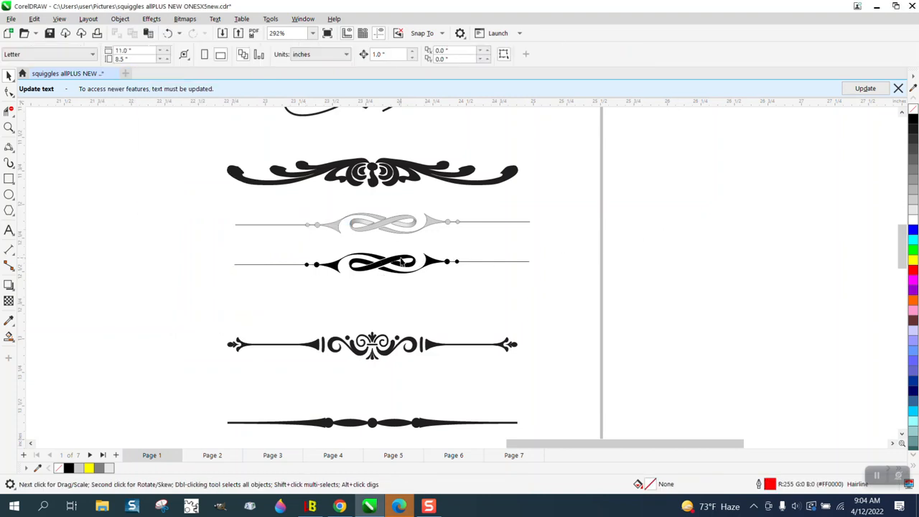
# - Try moving the S-shaped strand out of the black loop divider to the page edge, and undo the move
pyautogui.moveTo(404, 263); pyautogui.dragTo(626, 243)
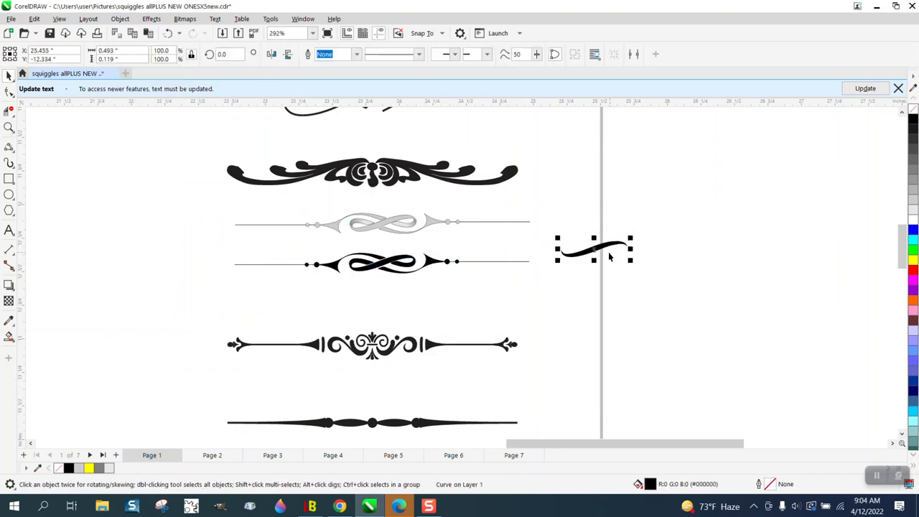
pyautogui.click(168, 33)
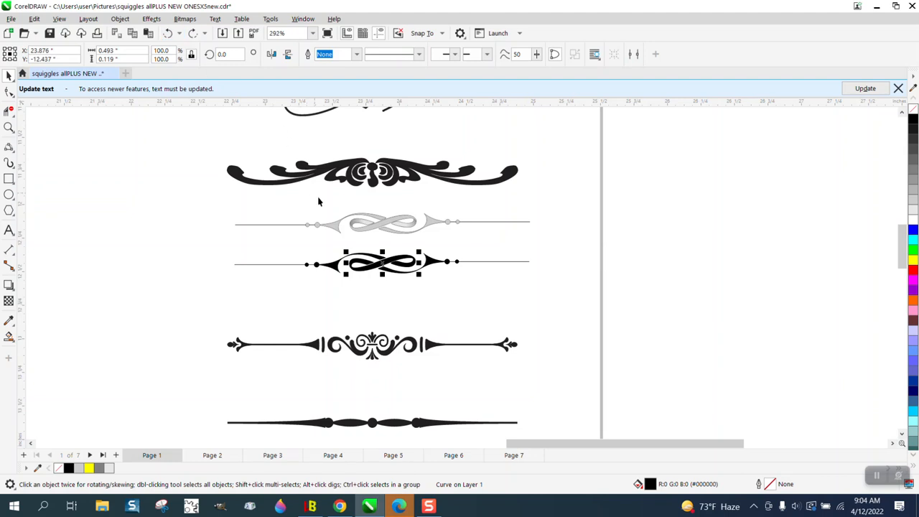
pyautogui.moveTo(219, 250); pyautogui.dragTo(544, 286)
pyautogui.click(146, 156)
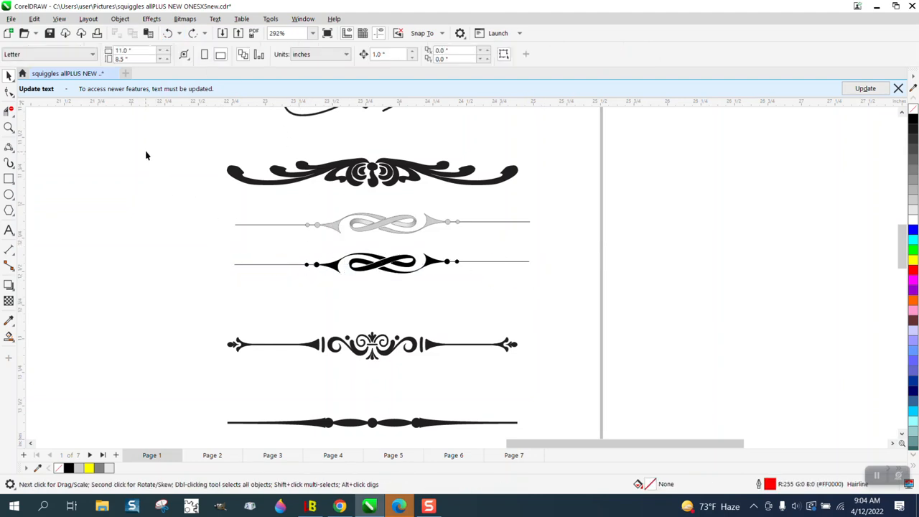
# - Set the document's nudge distance to 0.15 inches
pyautogui.click(392, 55)
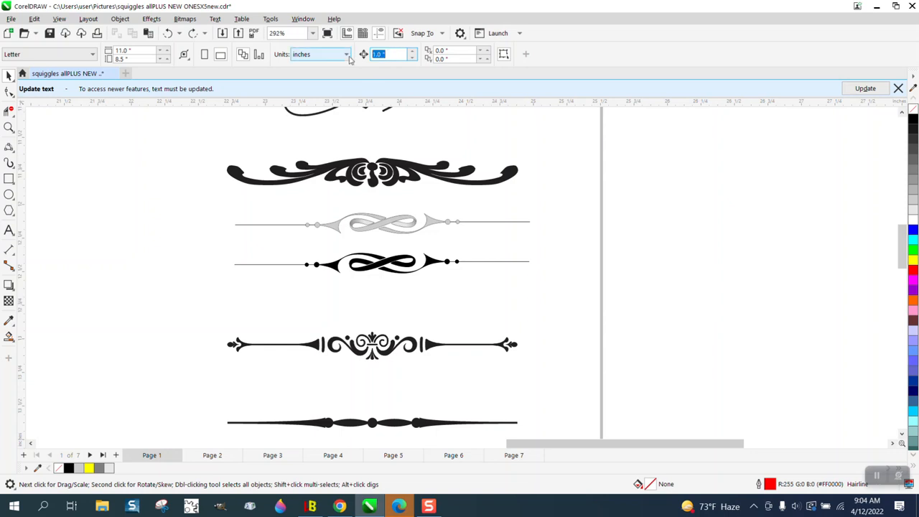
pyautogui.press('BackSpace')
pyautogui.write('.15')
# - Remove the fill from the black loop divider's parts and give them a black hairline outline
pyautogui.moveTo(237, 237); pyautogui.dragTo(536, 287)
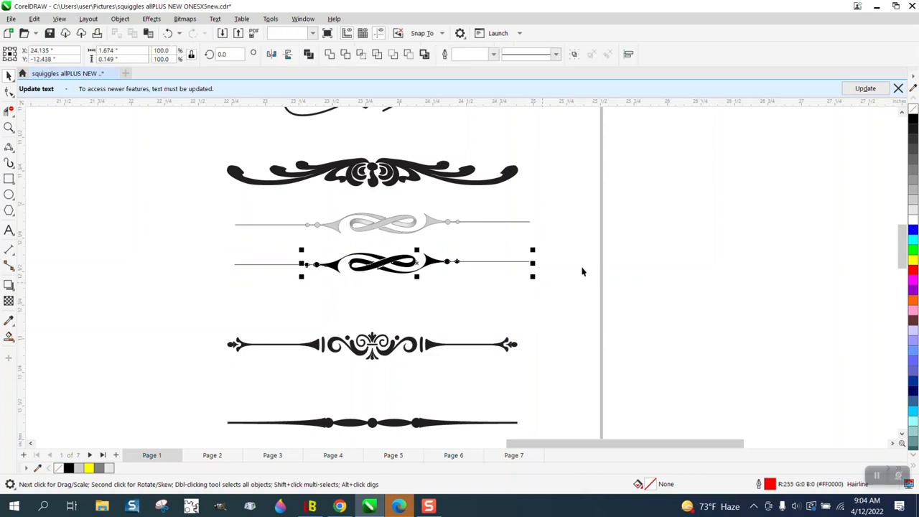
pyautogui.click(913, 108)
pyautogui.rightClick(912, 119)
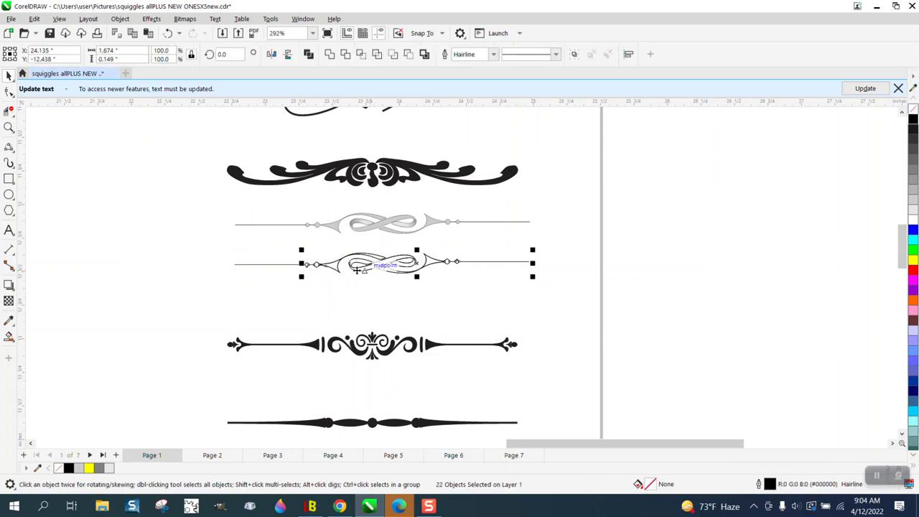
# - Try Smart Fill in light grey on the outlined divider's left pointed end, and undo the fill
pyautogui.click(9, 127)
pyautogui.moveTo(229, 223); pyautogui.dragTo(520, 336)
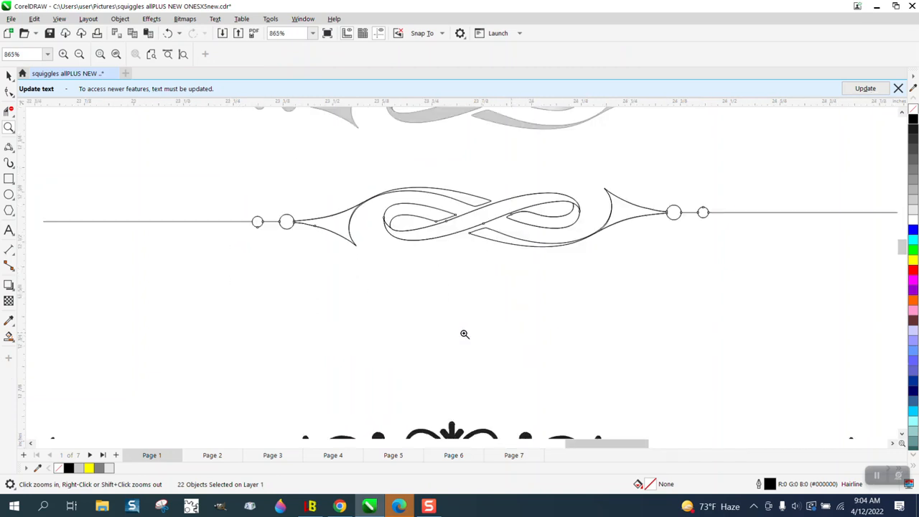
pyautogui.click(10, 337)
pyautogui.click(42, 348)
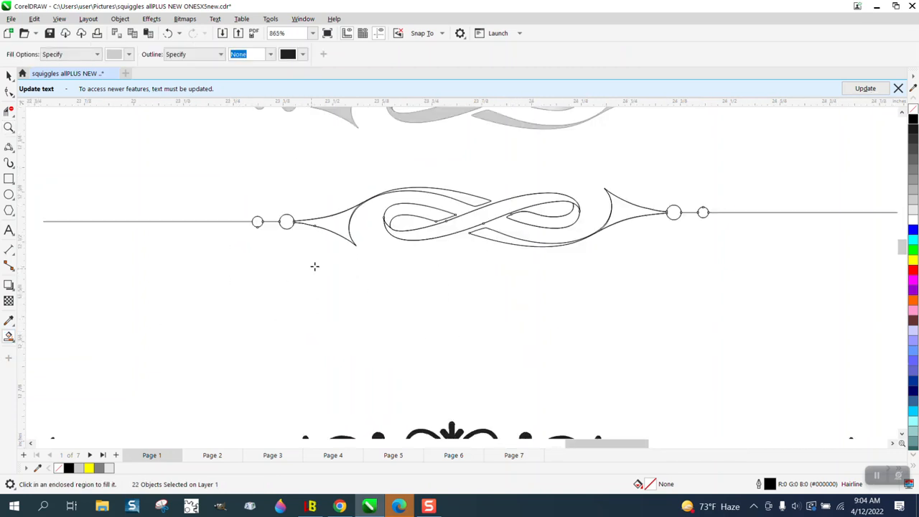
pyautogui.click(346, 233)
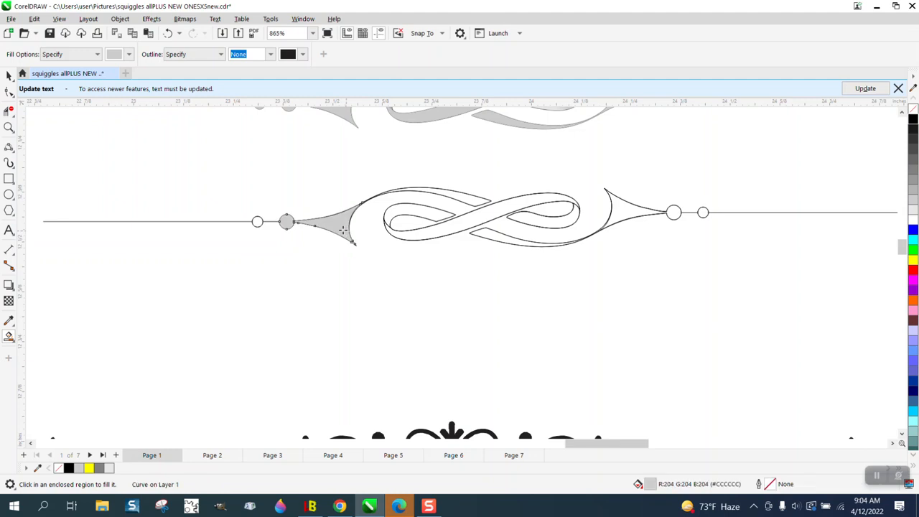
pyautogui.click(167, 33)
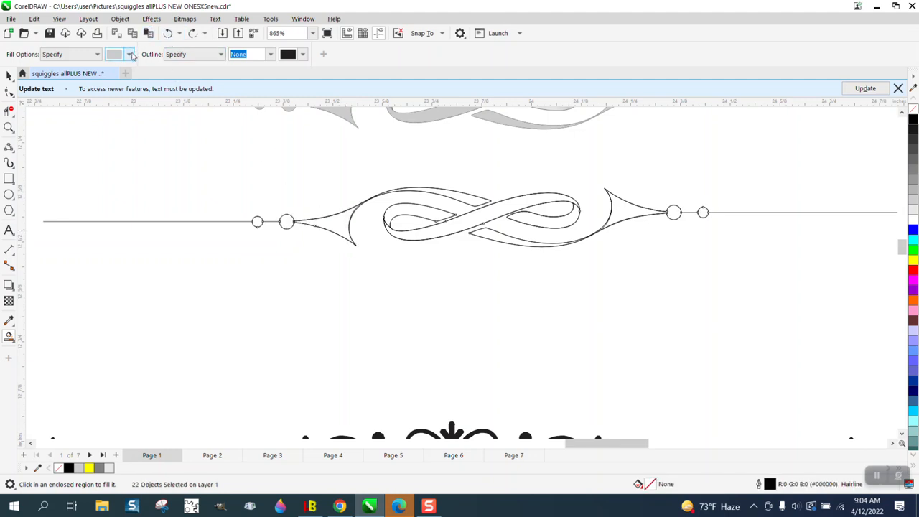
# - Smart Fill the divider's left pointed end with blue and nudge the filled shape down 0.15 inches
pyautogui.click(132, 56)
pyautogui.click(163, 125)
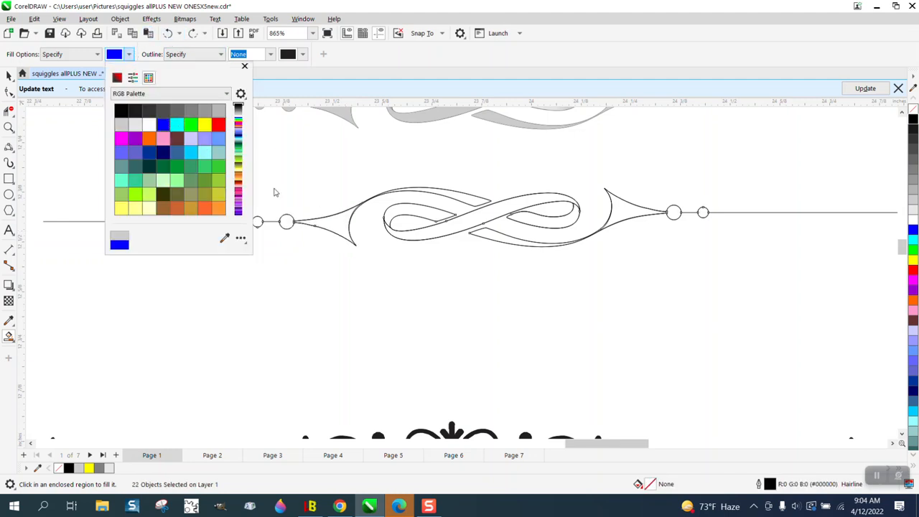
pyautogui.click(345, 232)
pyautogui.click(344, 228)
pyautogui.press('Down')
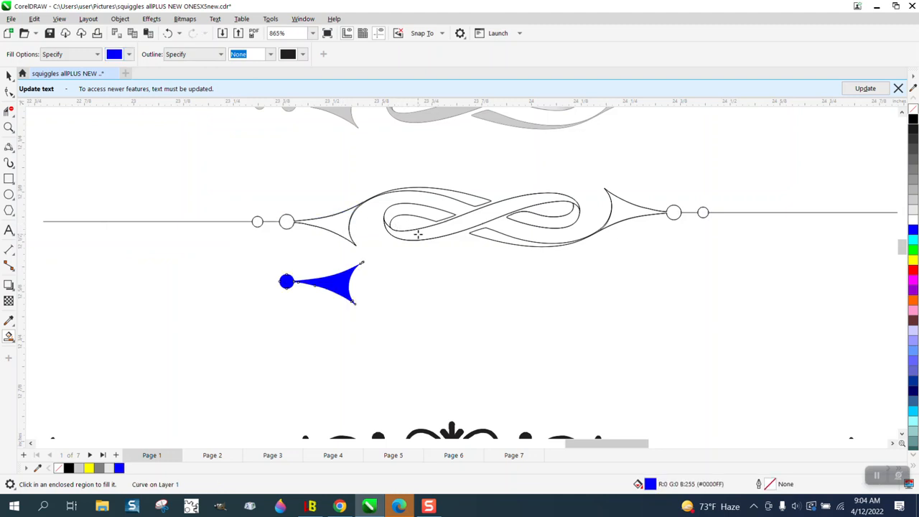
# - Smart Fill the divider's diagonal ribbon, left inner loop and upper-left ribbon with blue, nudging each filled shape down 0.15 inches
pyautogui.click(418, 235)
pyautogui.press('Down')
pyautogui.click(425, 216)
pyautogui.press('Down')
pyautogui.click(457, 198)
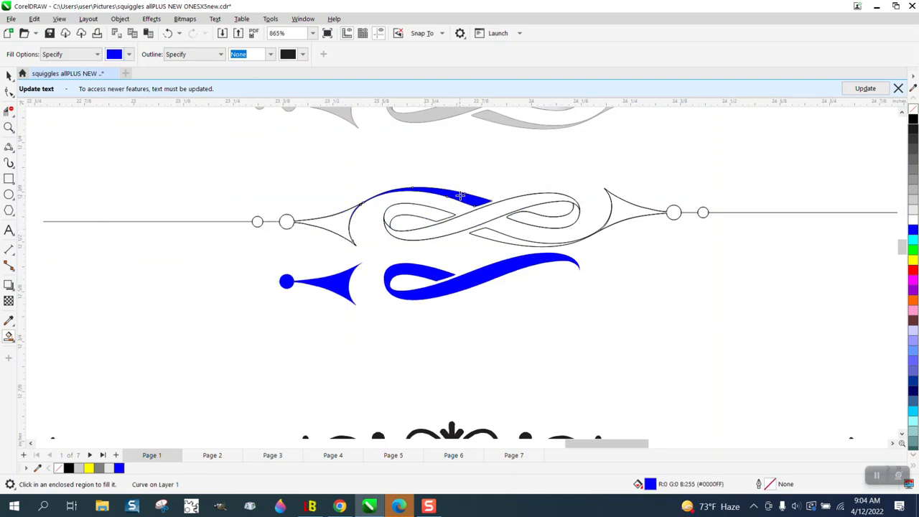
pyautogui.press('Down')
# - Smart Fill the lower-right ribbon, right inner loop and right pointed end with blue, nudging each filled shape down 0.15 inches
pyautogui.click(506, 232)
pyautogui.press('Down')
pyautogui.click(546, 224)
pyautogui.press('Down')
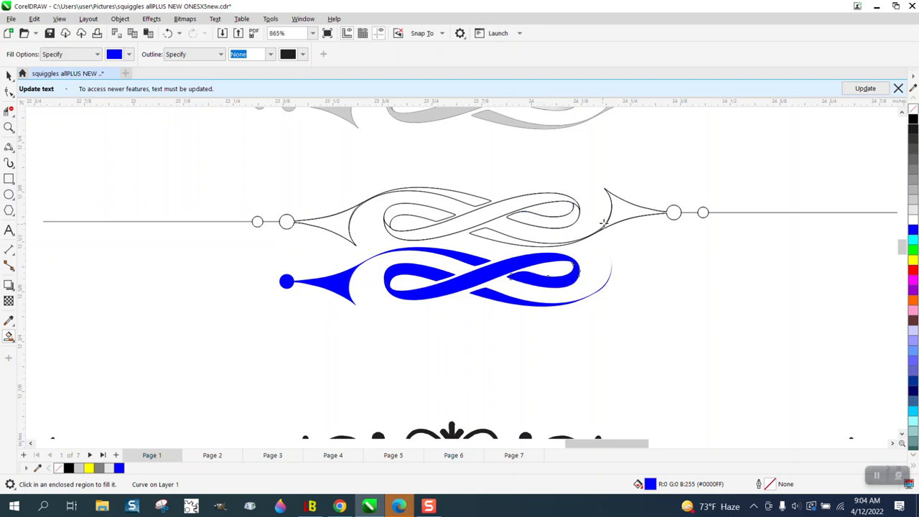
pyautogui.click(619, 215)
pyautogui.press('Down')
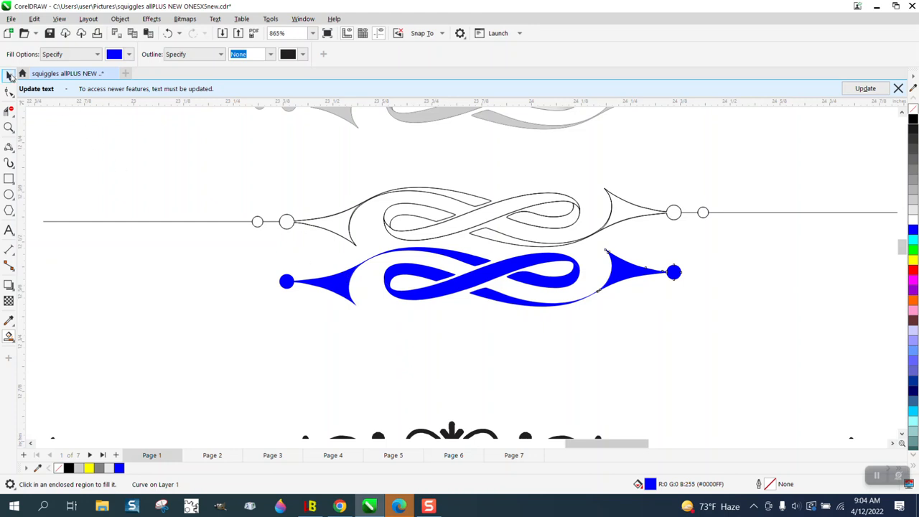
# - Recolor all the blue filled divider shapes black and move them together to the empty area left of the original dividers
pyautogui.click(9, 74)
pyautogui.moveTo(195, 232); pyautogui.dragTo(736, 346)
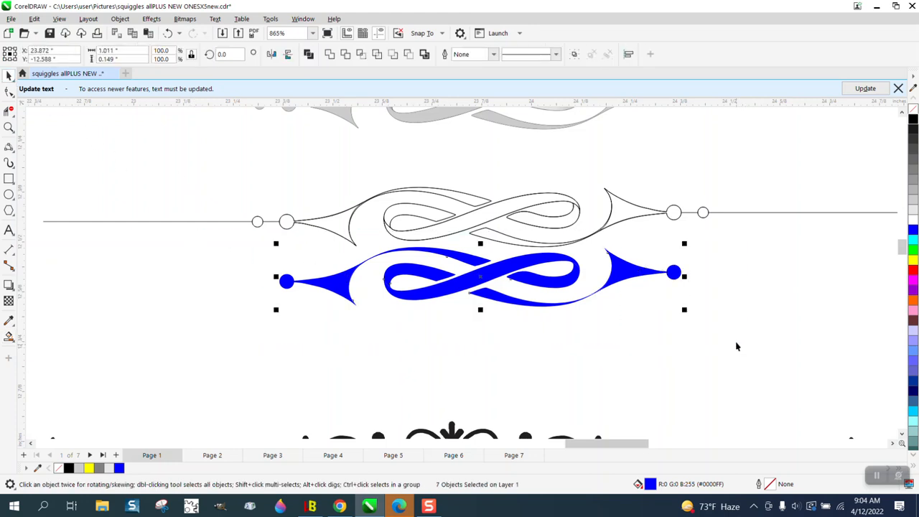
pyautogui.scroll(-1, 610, 307)
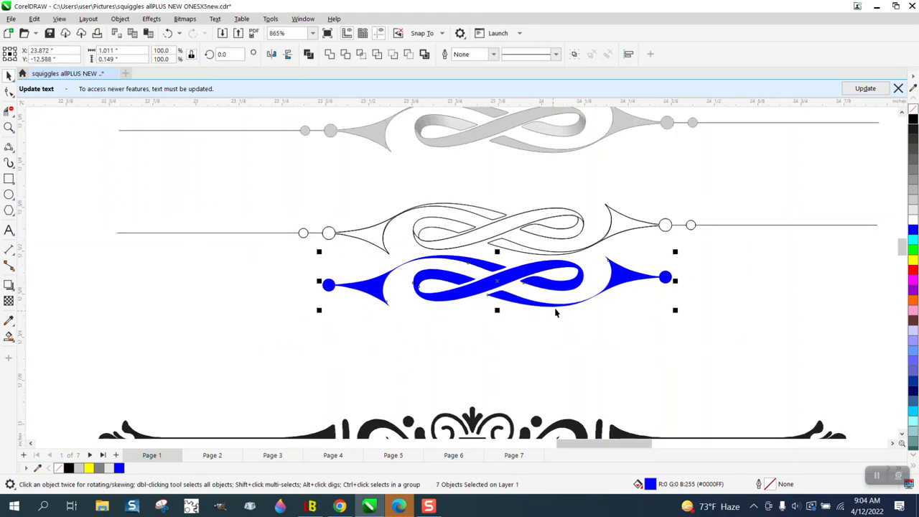
pyautogui.click(913, 124)
pyautogui.scroll(-3, 701, 235)
pyautogui.moveTo(571, 273); pyautogui.dragTo(162, 198)
# - Move the ornate black scroll divider slightly up and left, and remove its fill to leave a black hairline outline
pyautogui.click(572, 386)
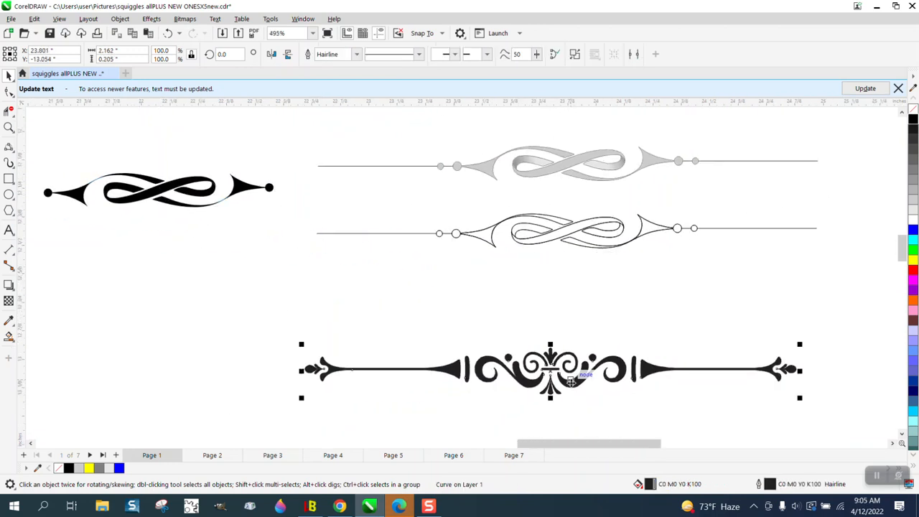
pyautogui.moveTo(552, 375); pyautogui.dragTo(538, 358)
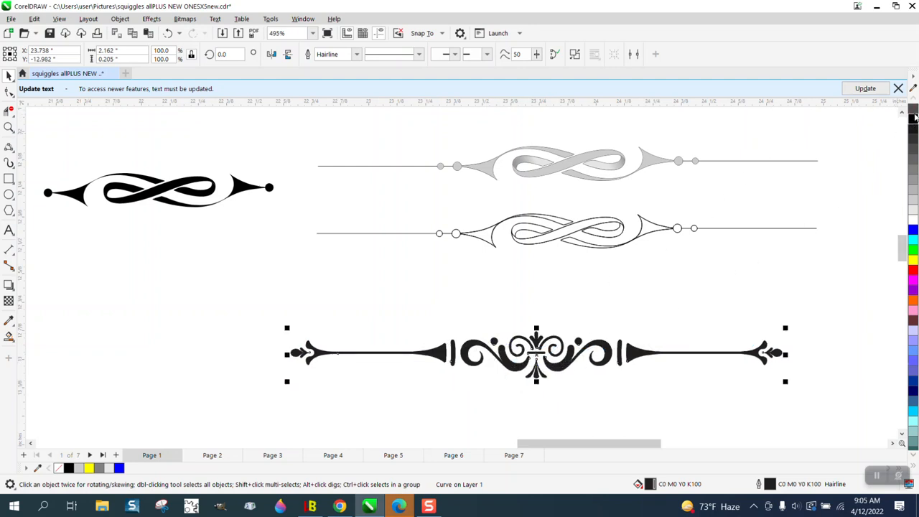
pyautogui.click(913, 108)
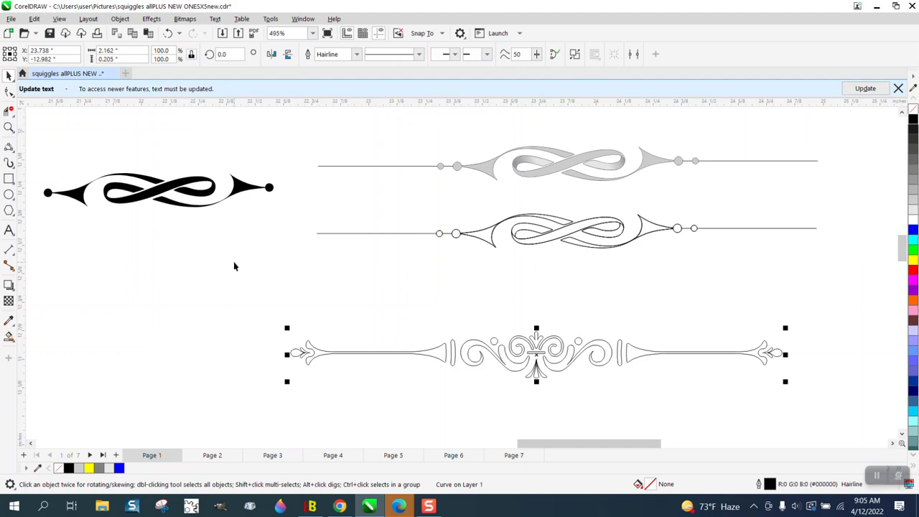
# - Smart Fill the outlined scroll divider's left S-shaped scroll with blue and move the filled shape below the black loop copy
pyautogui.click(12, 336)
pyautogui.click(517, 366)
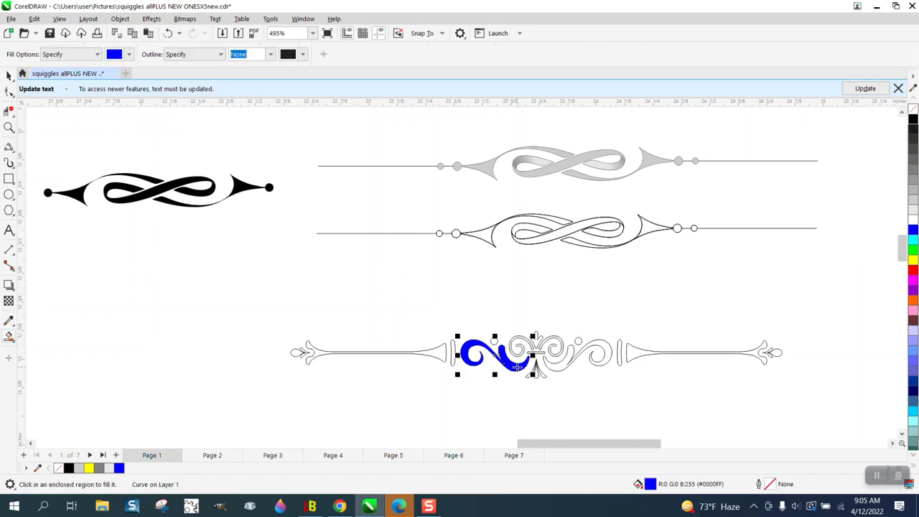
pyautogui.click(9, 75)
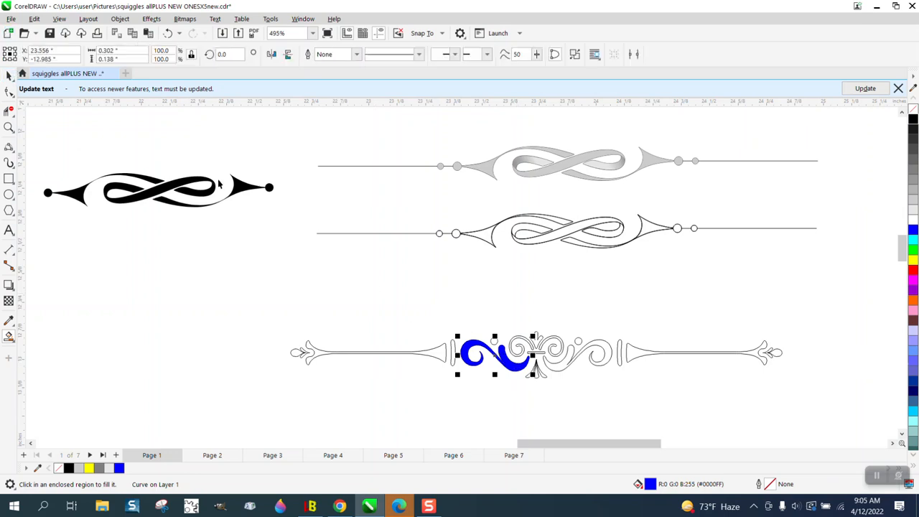
pyautogui.moveTo(496, 357); pyautogui.dragTo(204, 246)
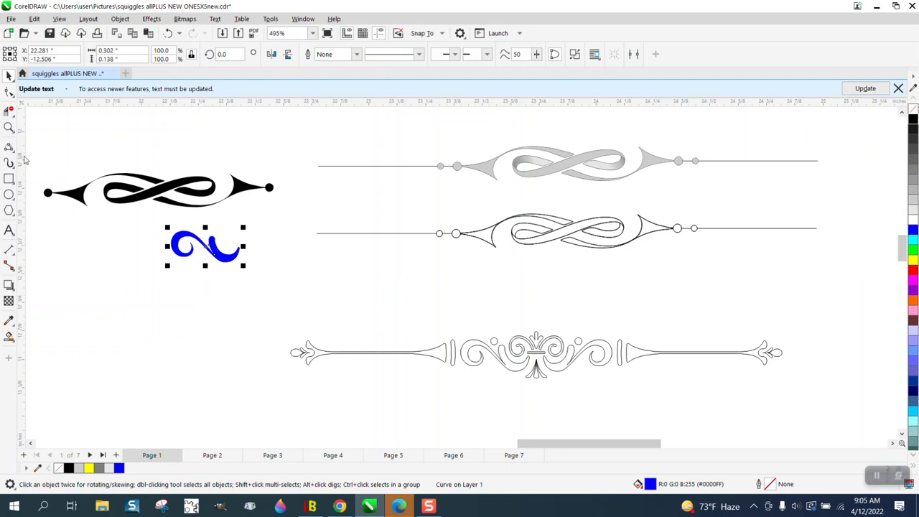
# - Remove the blue fill from the separated scroll, give it a black hairline outline, and dismiss the text update notice
pyautogui.click(9, 128)
pyautogui.moveTo(153, 211); pyautogui.dragTo(354, 313)
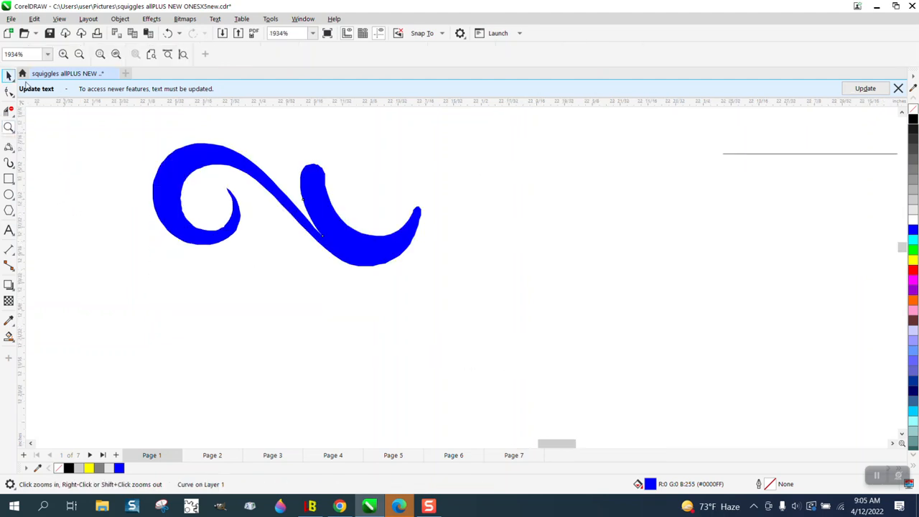
pyautogui.click(12, 79)
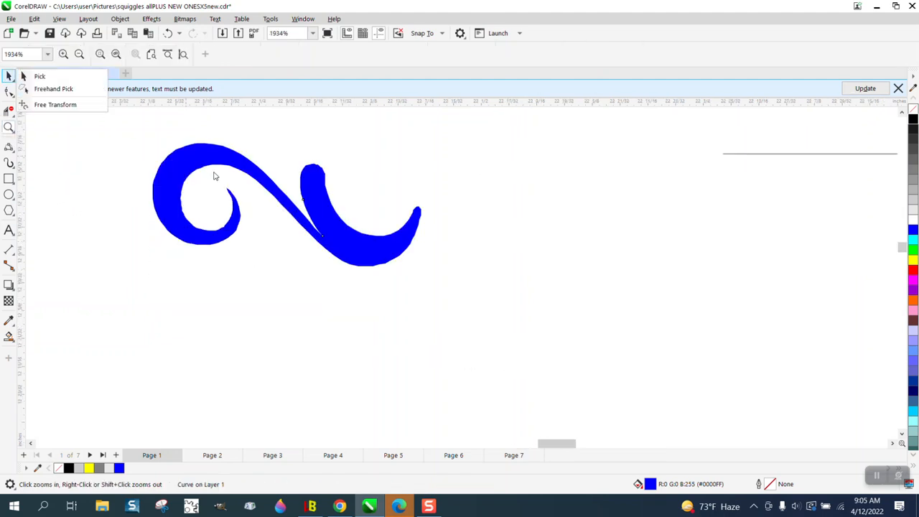
pyautogui.click(8, 127)
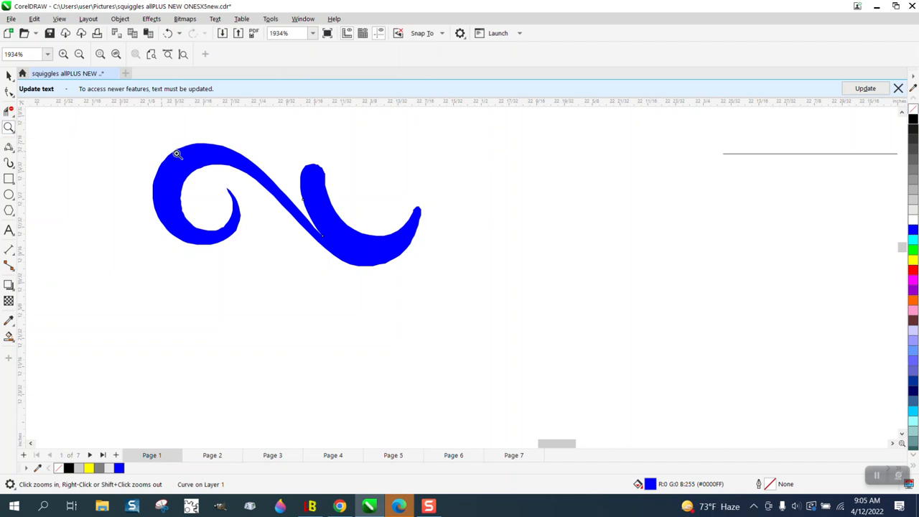
pyautogui.moveTo(156, 139); pyautogui.dragTo(441, 289)
pyautogui.scroll(-1, 441, 288)
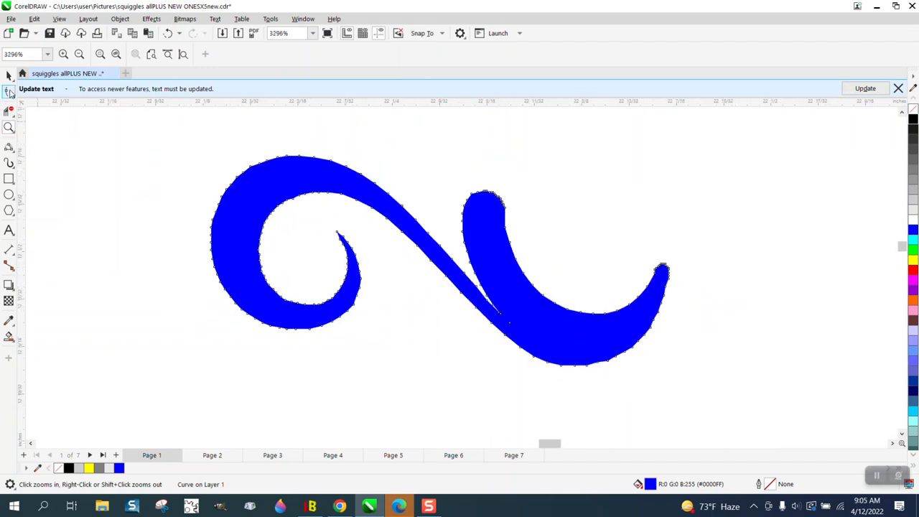
pyautogui.click(9, 92)
pyautogui.click(898, 89)
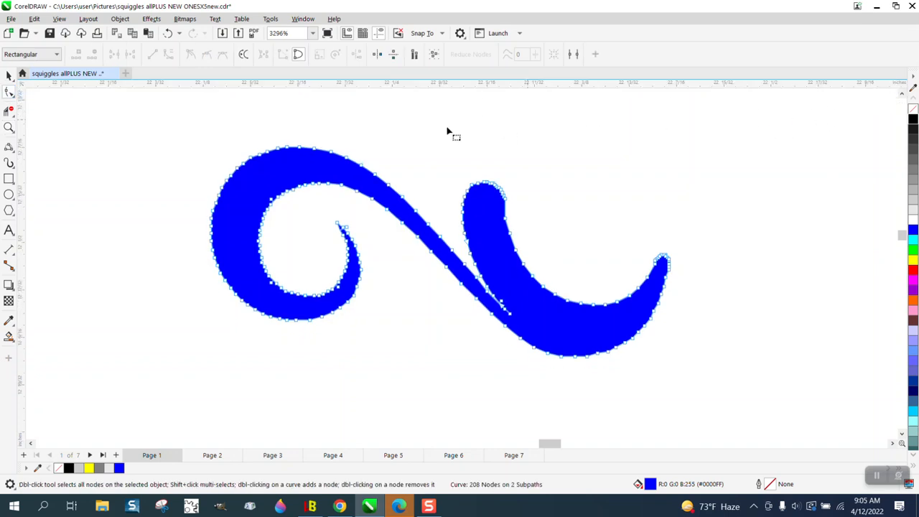
pyautogui.click(913, 110)
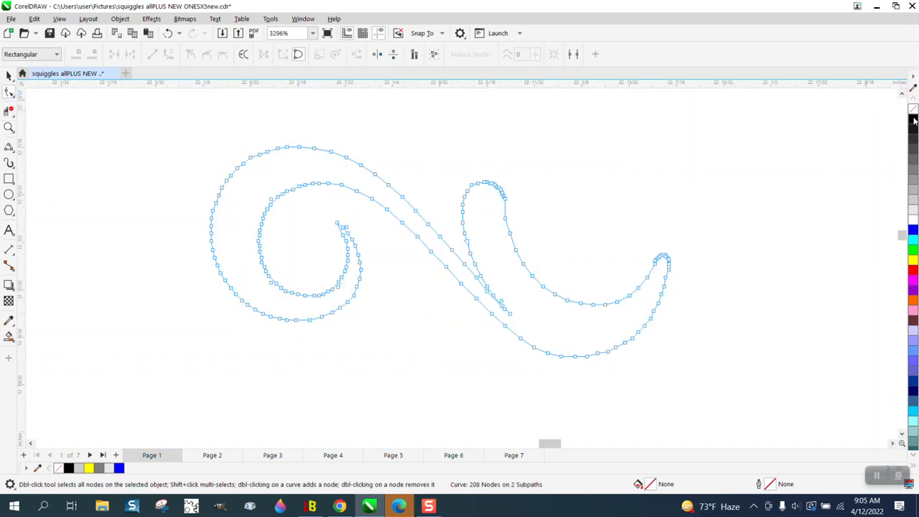
pyautogui.rightClick(913, 120)
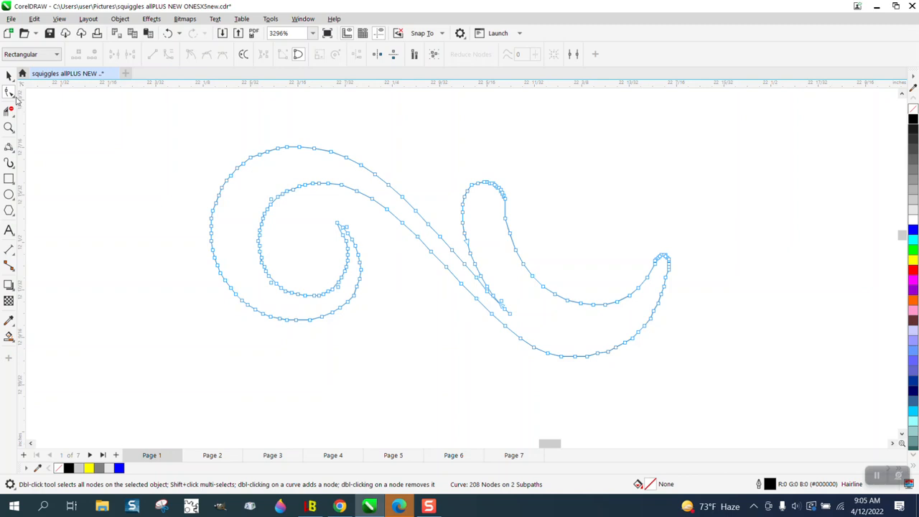
# - Smooth the scroll's jagged outline all around using the Smooth tool with a 0.15 inch nib
pyautogui.click(13, 94)
pyautogui.click(41, 107)
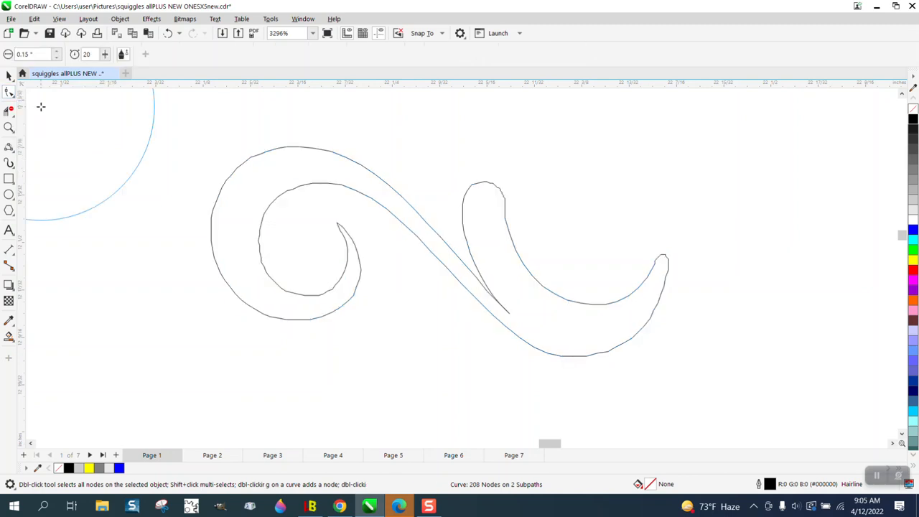
pyautogui.moveTo(246, 165)
pyautogui.mouseDown()
pyautogui.moveTo(215, 192)
pyautogui.moveTo(281, 298)
pyautogui.moveTo(357, 286)
pyautogui.moveTo(344, 219)
pyautogui.moveTo(391, 220)
pyautogui.moveTo(507, 319)
pyautogui.moveTo(658, 338)
pyautogui.moveTo(636, 306)
pyautogui.moveTo(538, 259)
pyautogui.moveTo(494, 210)
pyautogui.moveTo(389, 267)
pyautogui.moveTo(557, 306)
pyautogui.moveTo(159, 143)
pyautogui.moveTo(425, 223)
pyautogui.moveTo(571, 316)
pyautogui.moveTo(522, 334)
pyautogui.moveTo(345, 238)
pyautogui.moveTo(43, 130)
pyautogui.mouseUp()
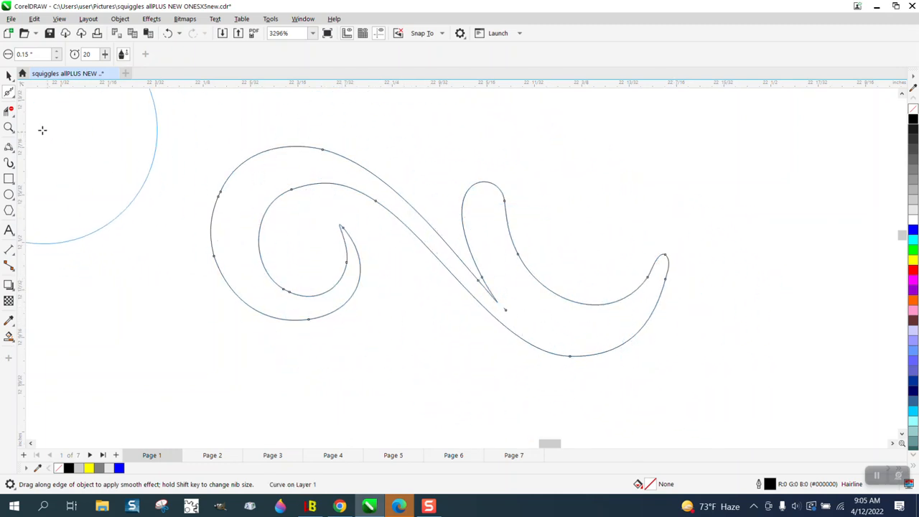
# - Break the scroll curve apart and delete the tiny stray line segment near the inner point where its two arms meet
pyautogui.press('z')
pyautogui.click(591, 357)
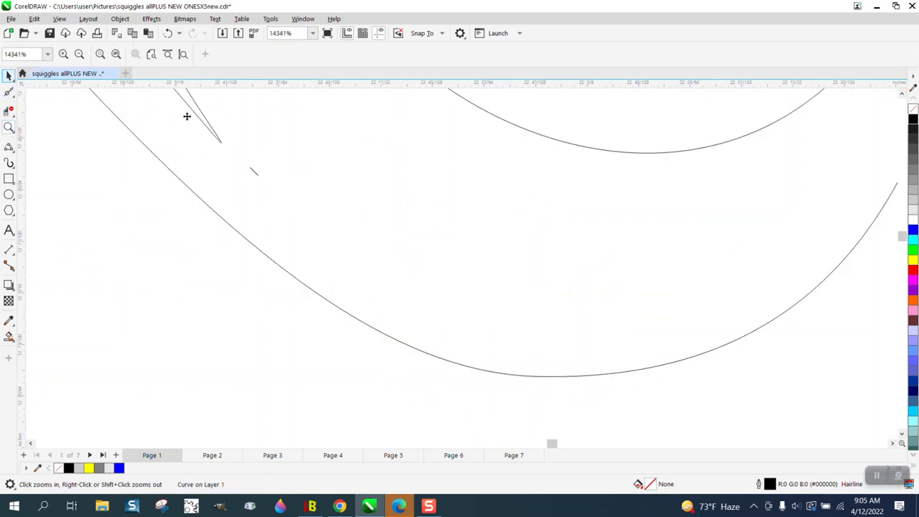
pyautogui.press('space')
pyautogui.click(120, 18)
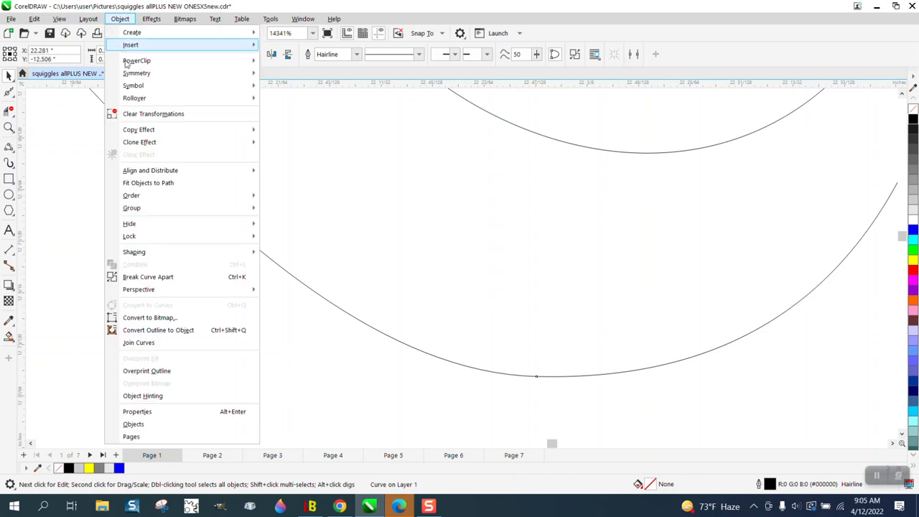
pyautogui.click(148, 278)
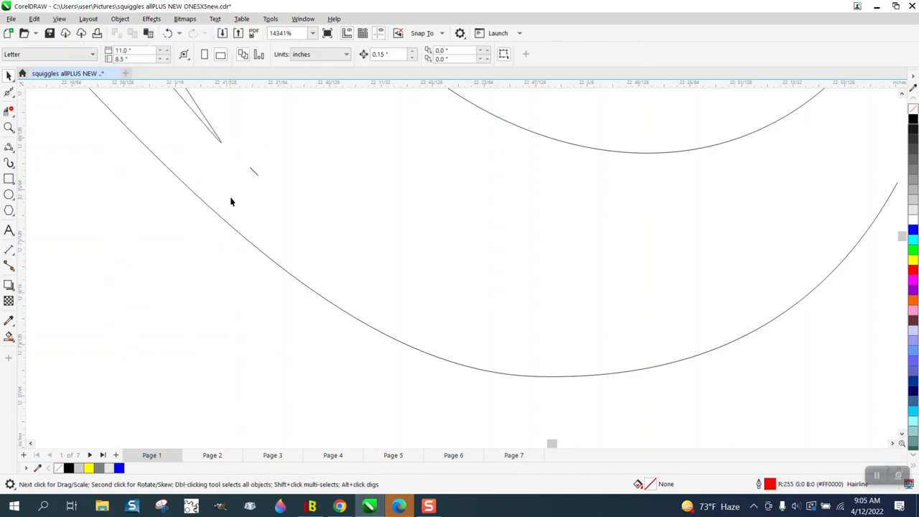
pyautogui.click(253, 172)
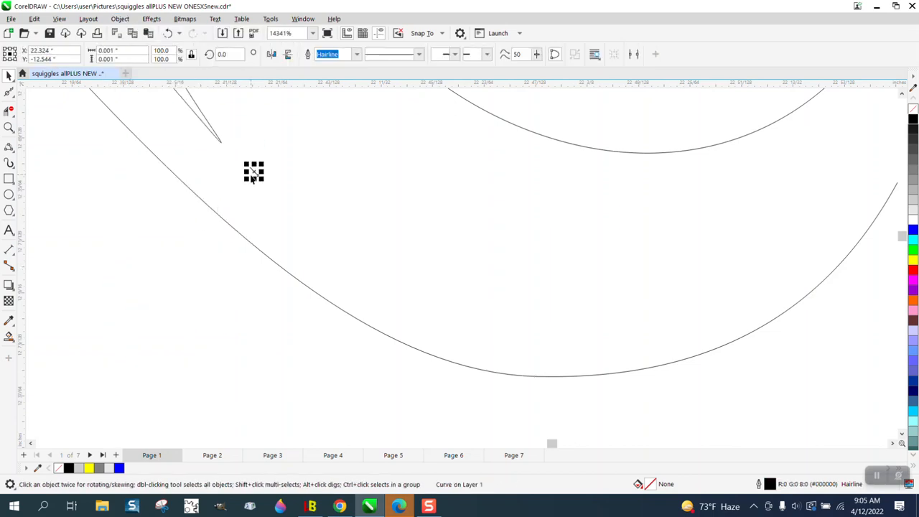
pyautogui.press('Delete')
# - Create a horizontally mirrored copy of the scroll directly against its right side
pyautogui.scroll(-8, 191, 195)
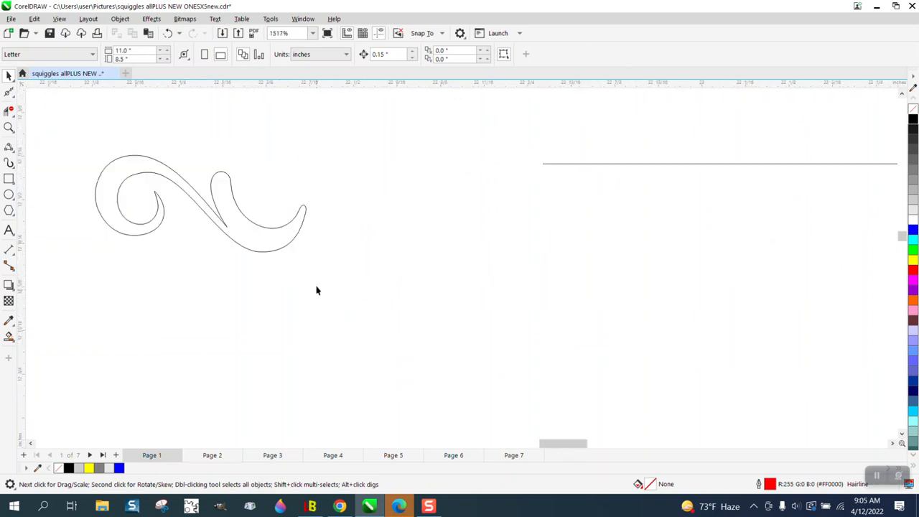
pyautogui.moveTo(219, 250); pyautogui.dragTo(360, 280)
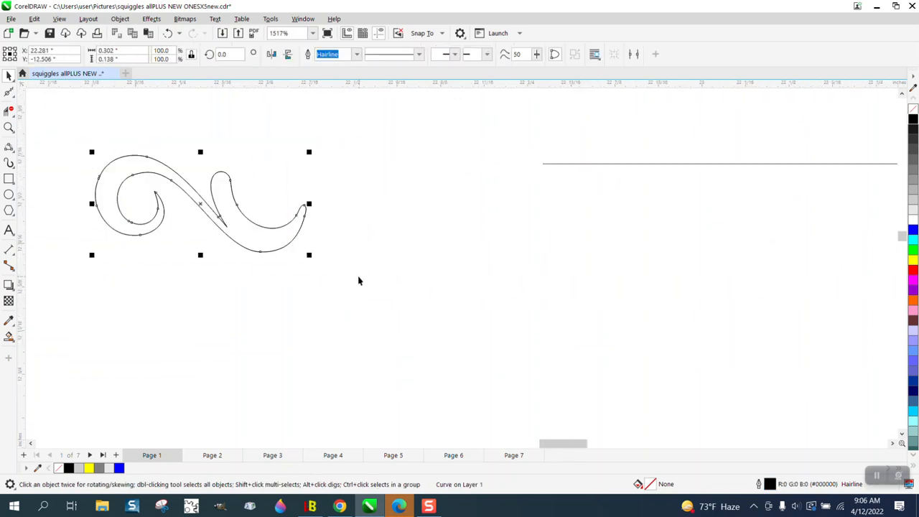
pyautogui.moveTo(92, 203); pyautogui.dragTo(353, 205)
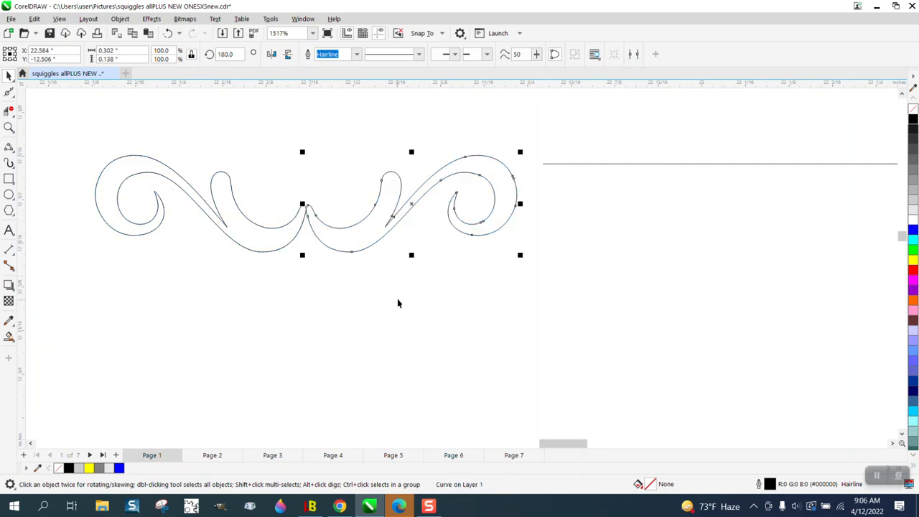
pyautogui.press('Escape')
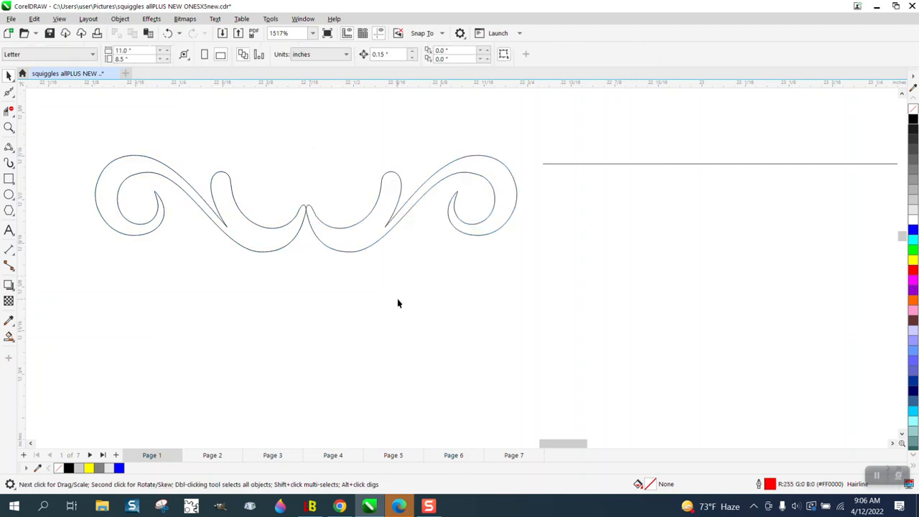
# - Set the nudge distance to 0.01 inches and nudge the mirrored scroll left three times so it overlaps the original
pyautogui.click(372, 231)
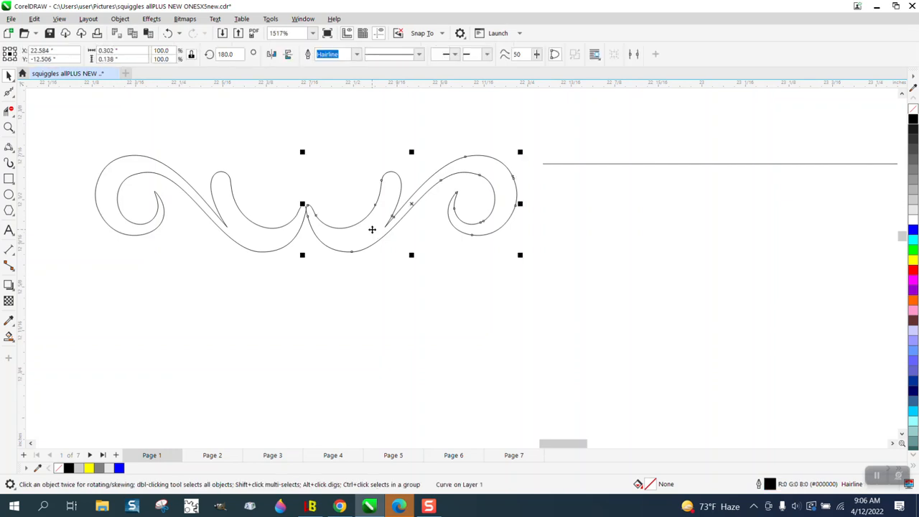
pyautogui.click(380, 117)
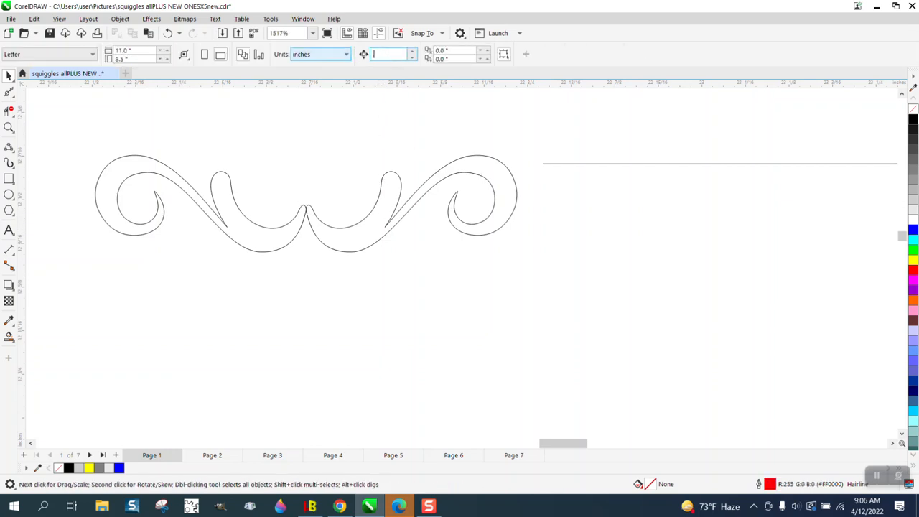
pyautogui.click(495, 189)
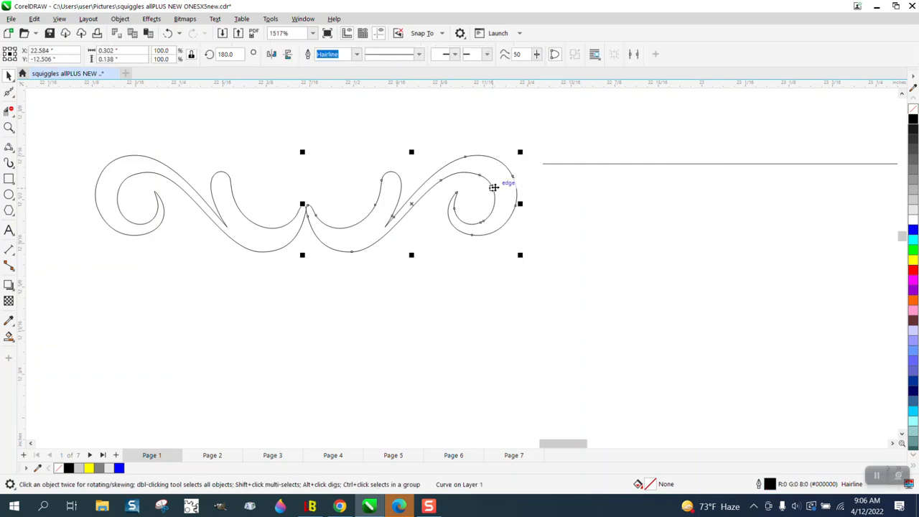
pyautogui.press('Left')
pyautogui.press('Left')
pyautogui.press('Left')
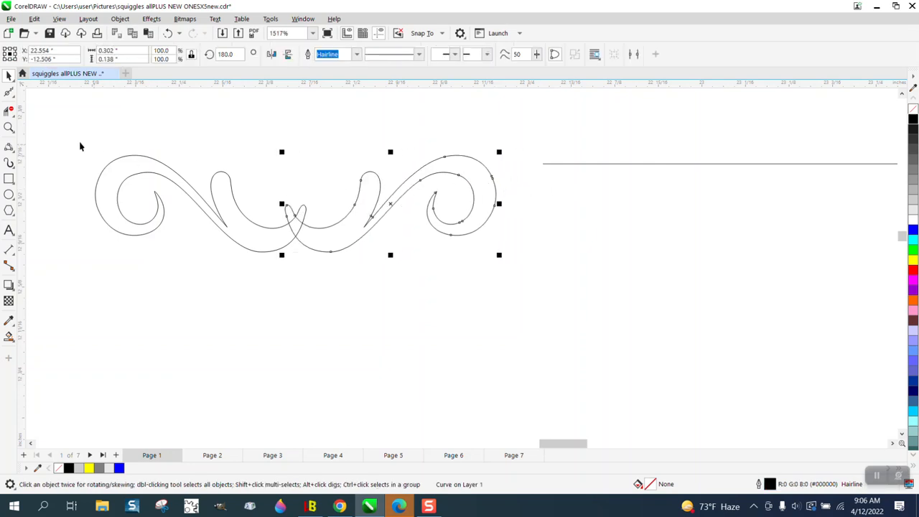
# - Weld the two overlapping scrolls into a single shape and Smart Fill it with blue
pyautogui.moveTo(51, 117)
pyautogui.mouseDown()
pyautogui.moveTo(383, 234)
pyautogui.moveTo(573, 273)
pyautogui.mouseUp()
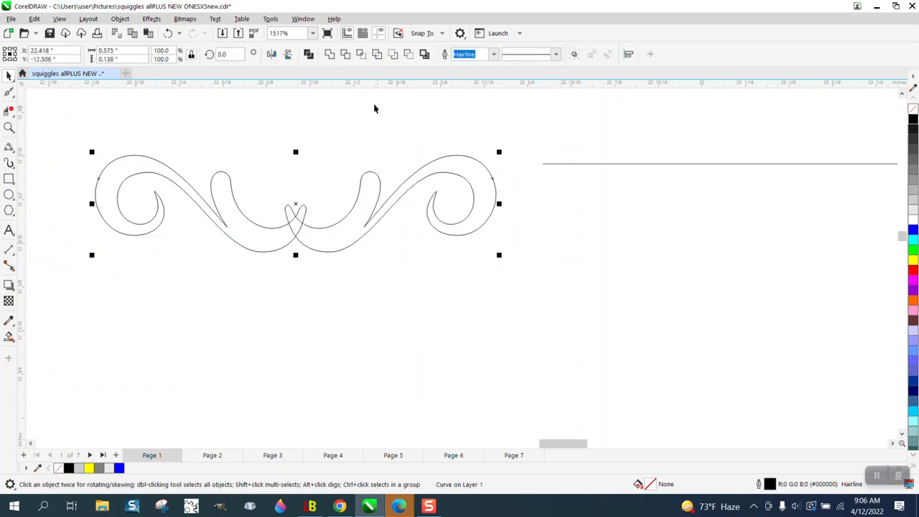
pyautogui.click(330, 53)
pyautogui.click(166, 244)
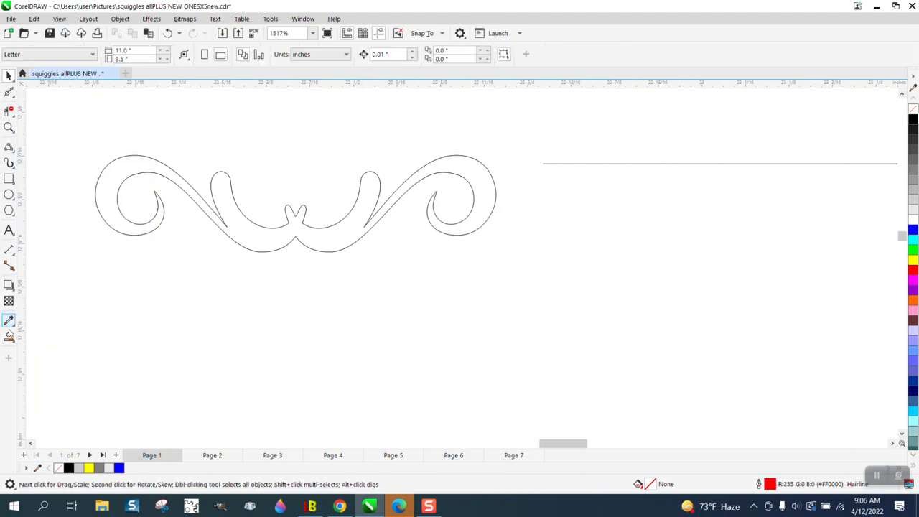
pyautogui.click(9, 336)
pyautogui.click(258, 226)
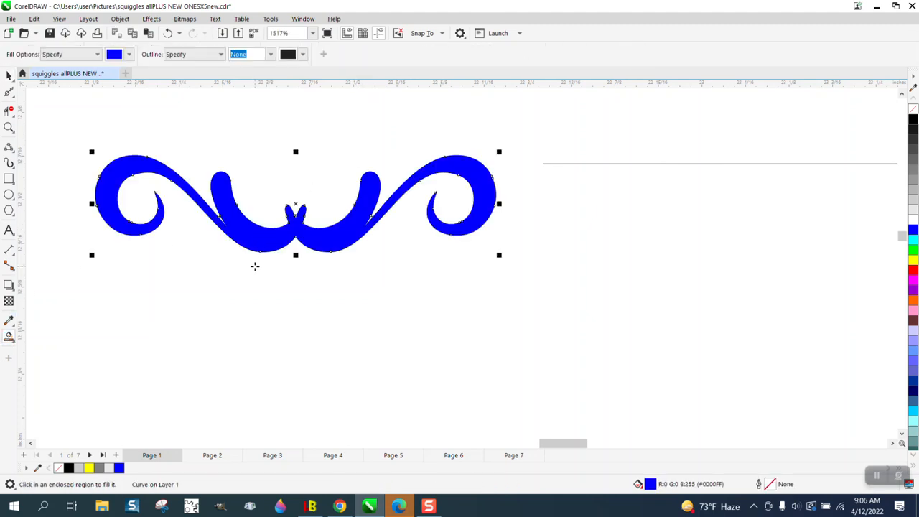
# - Create a vertically mirrored copy of the blue welded scroll directly against its lower edge
pyautogui.scroll(-2, 244, 259)
pyautogui.click(9, 76)
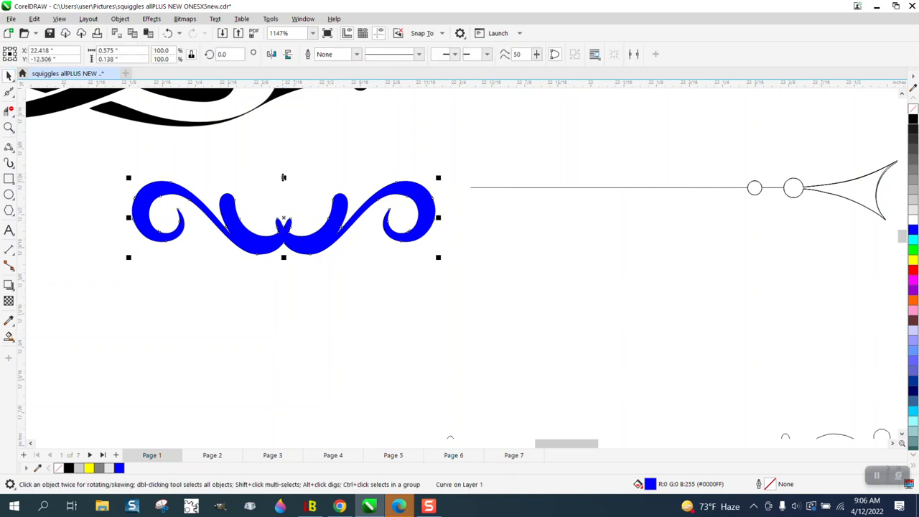
pyautogui.moveTo(284, 177); pyautogui.dragTo(283, 330)
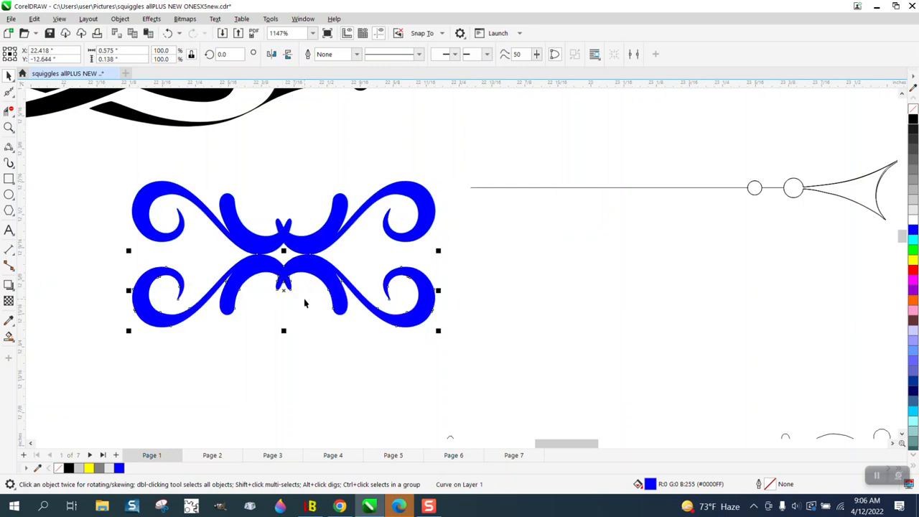
pyautogui.click(478, 279)
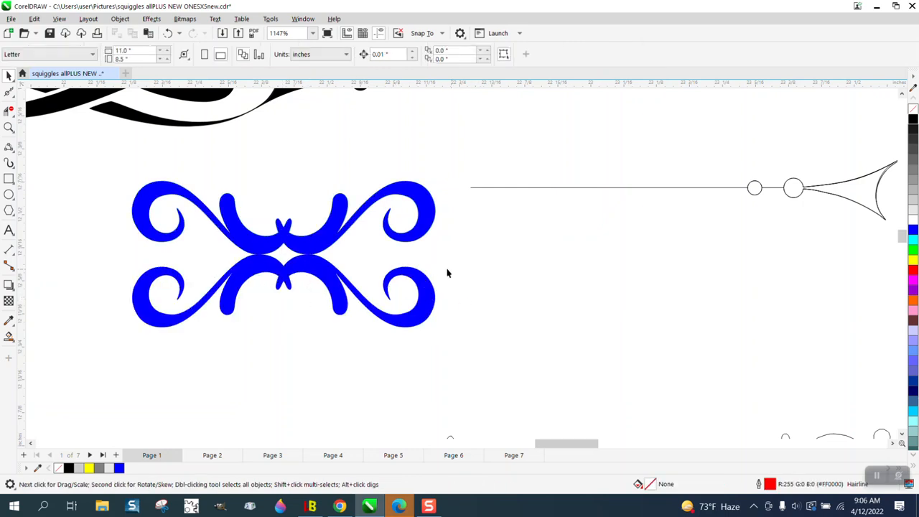
# - Remove the blue fill from both ornament halves and nudge the lower half up 0.02 inches so it overlaps the upper one
pyautogui.moveTo(104, 157); pyautogui.dragTo(553, 354)
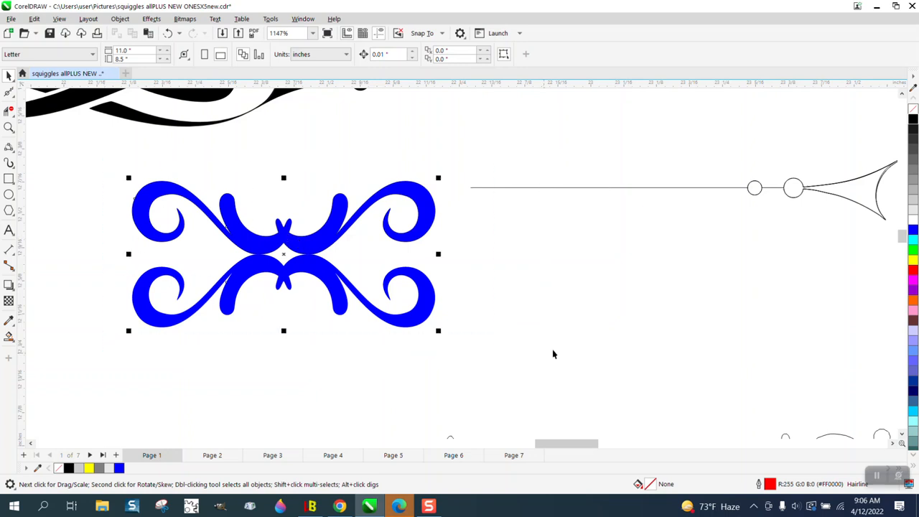
pyautogui.click(913, 108)
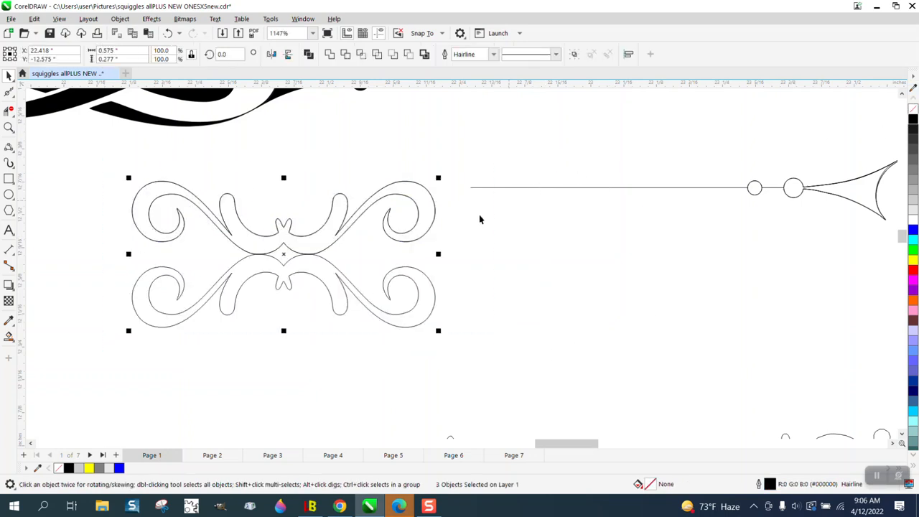
pyautogui.click(443, 302)
pyautogui.click(435, 294)
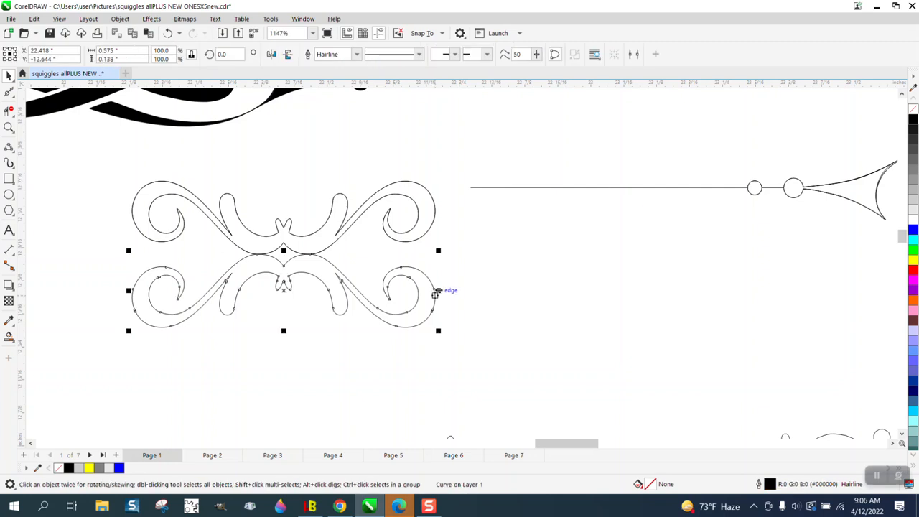
pyautogui.press('Up')
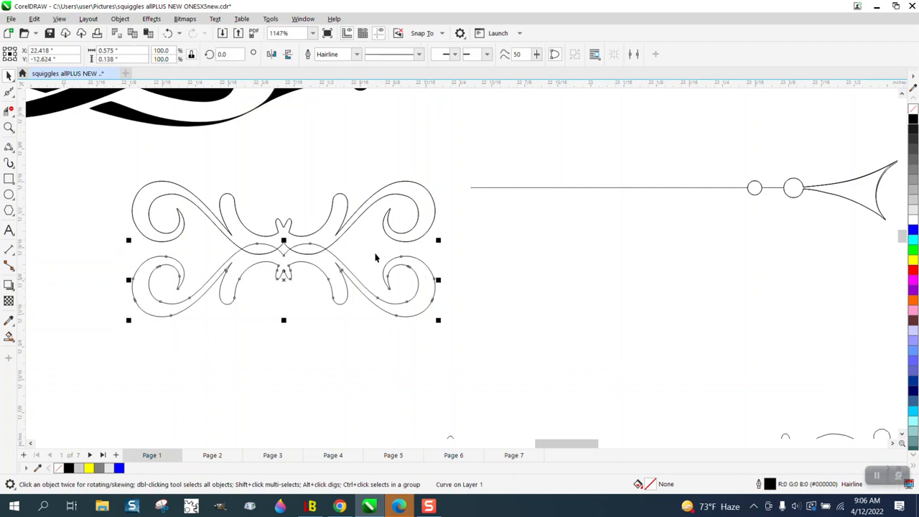
# - Weld the overlapping upper and lower halves into a single shape and Smart Fill it with blue
pyautogui.moveTo(92, 158); pyautogui.dragTo(601, 370)
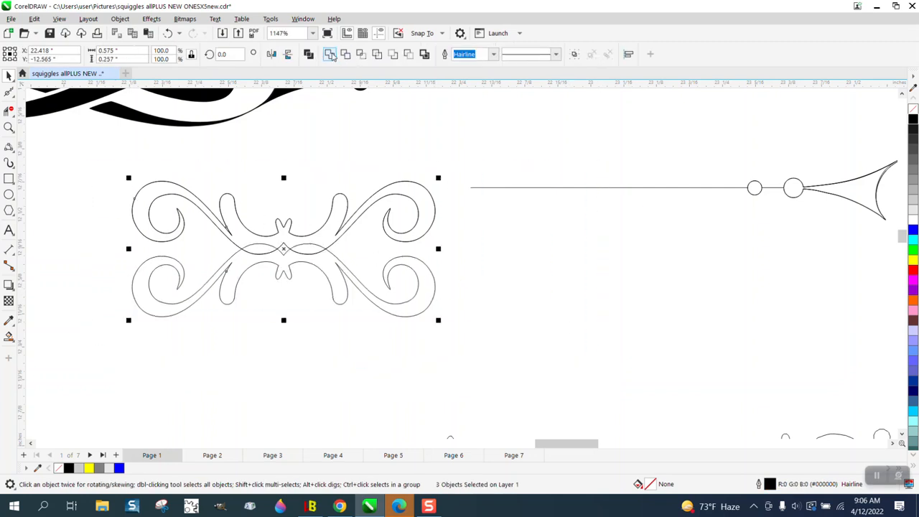
pyautogui.hotkey('ctrl', 'l')
pyautogui.click(8, 337)
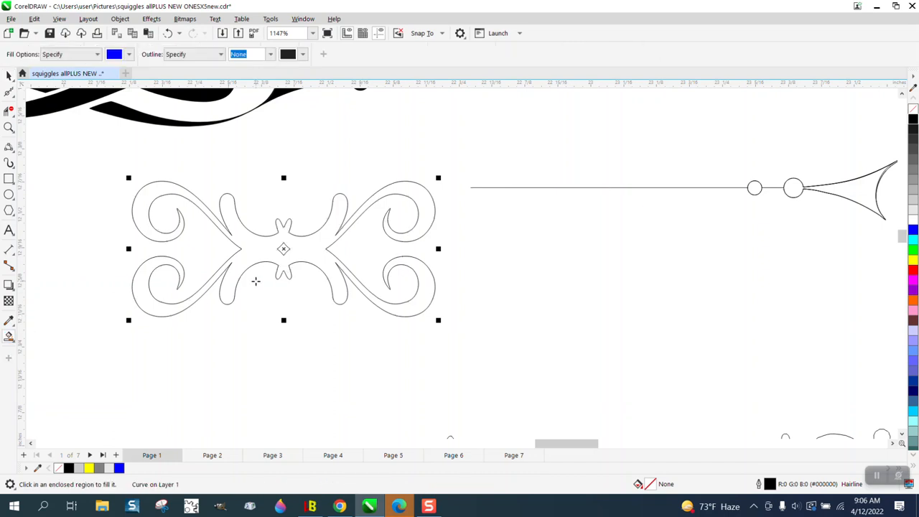
pyautogui.click(262, 257)
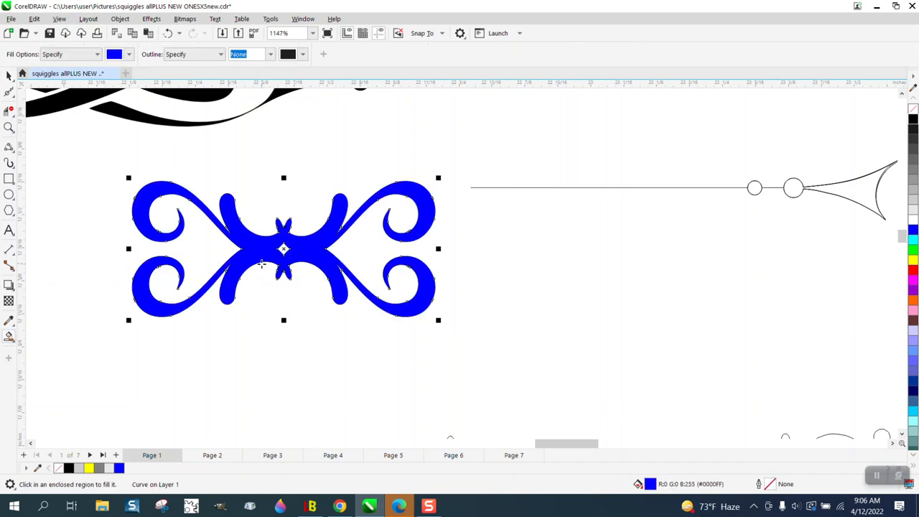
pyautogui.click(9, 76)
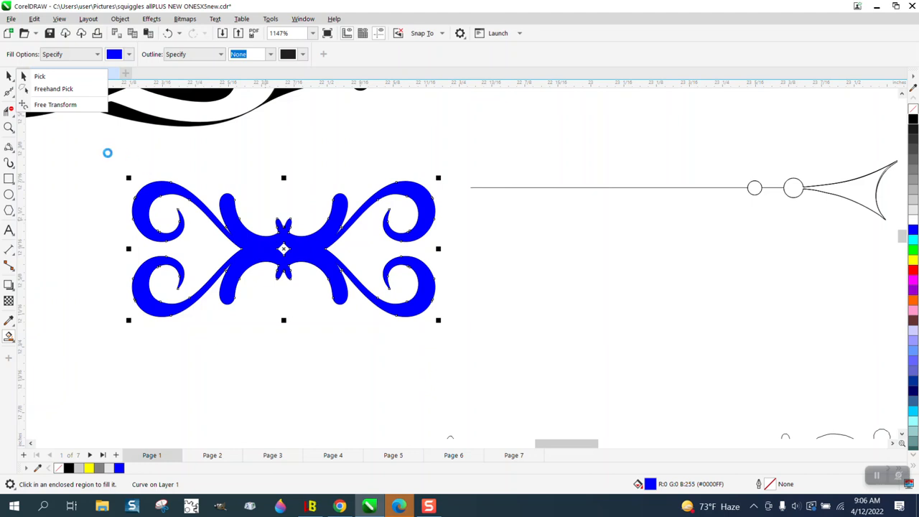
pyautogui.scroll(-1, 373, 179)
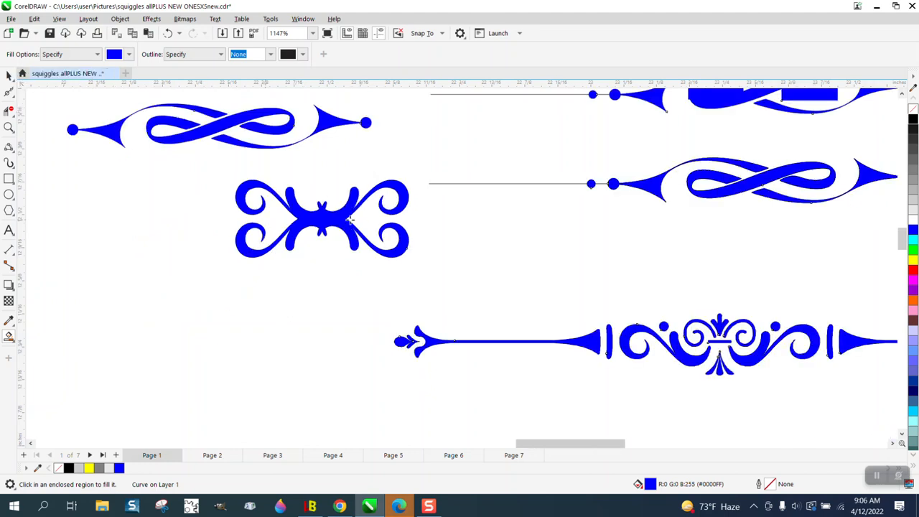
pyautogui.click(167, 33)
pyautogui.scroll(-1, 244, 205)
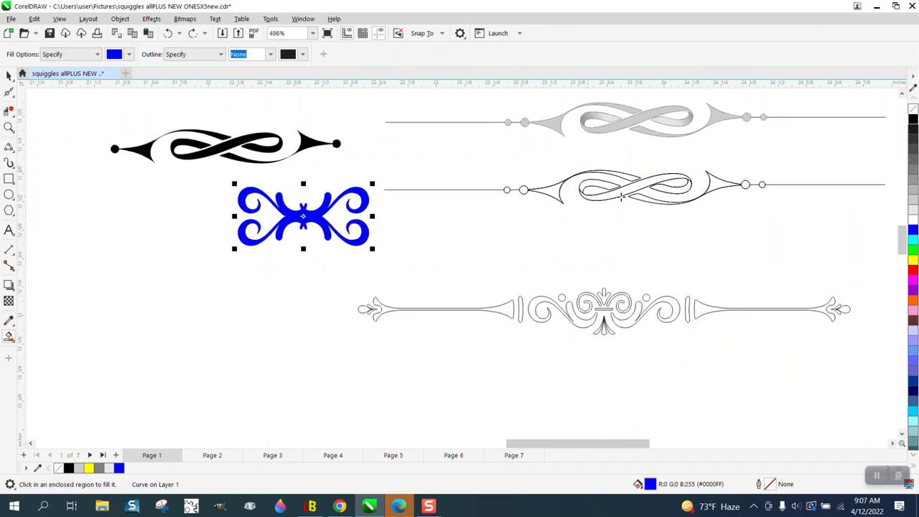